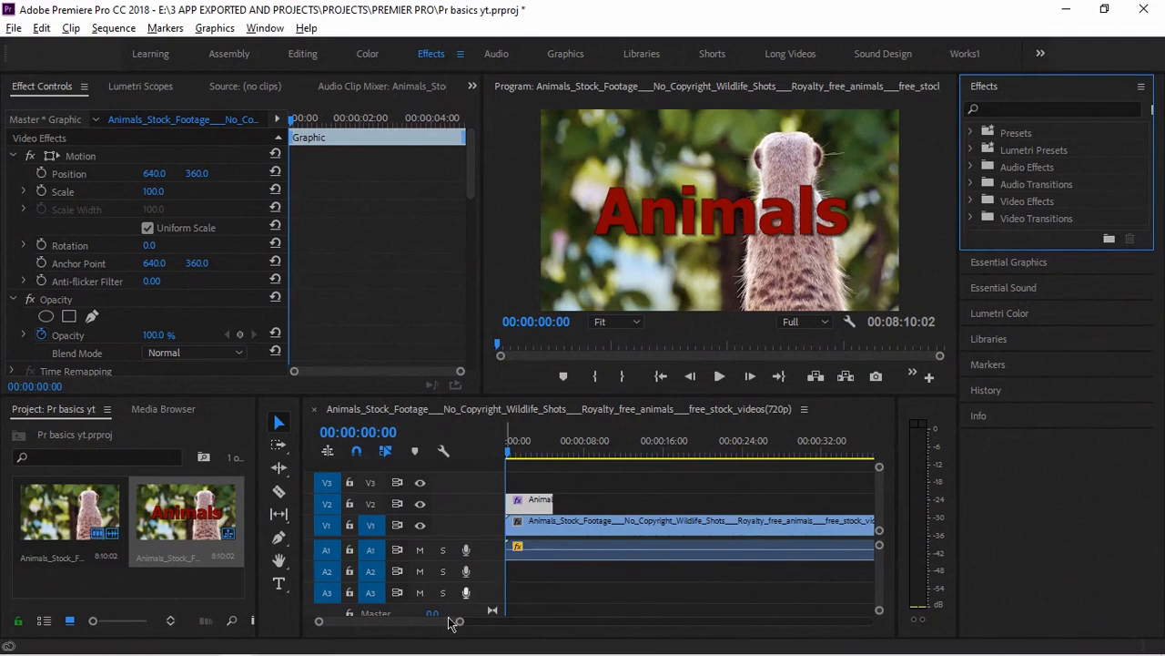
# - Hide the Animals title track V2 and preview the opening seconds of the footage from the sequence start
pyautogui.moveTo(460, 621); pyautogui.dragTo(521, 623)
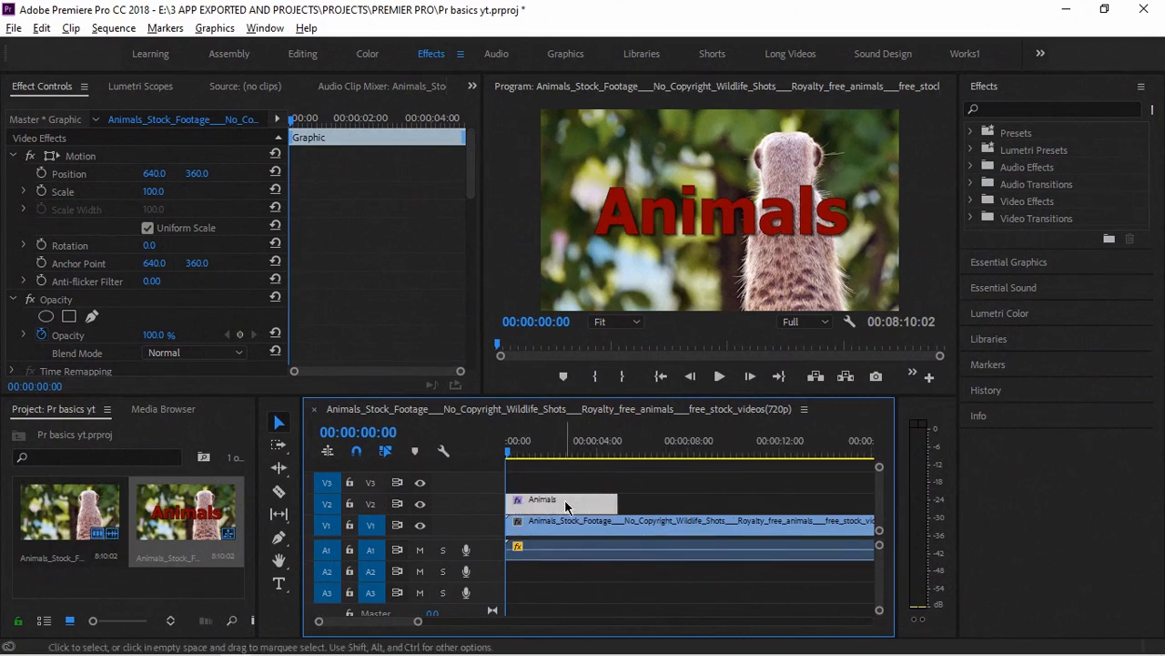
pyautogui.click(419, 505)
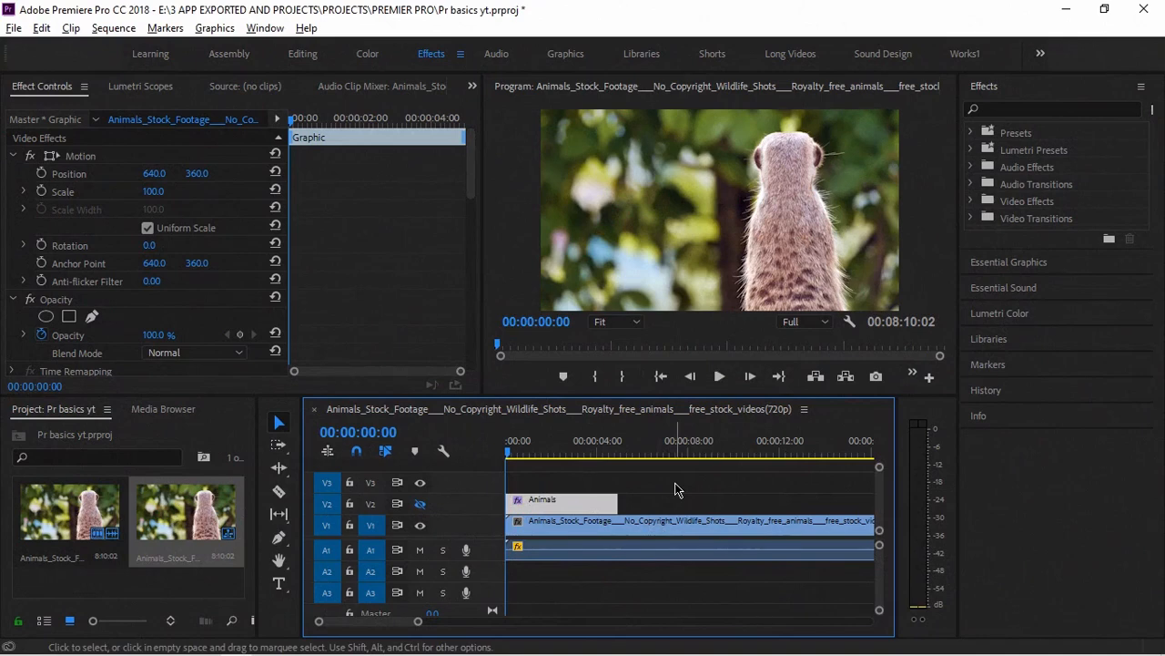
pyautogui.press('space')
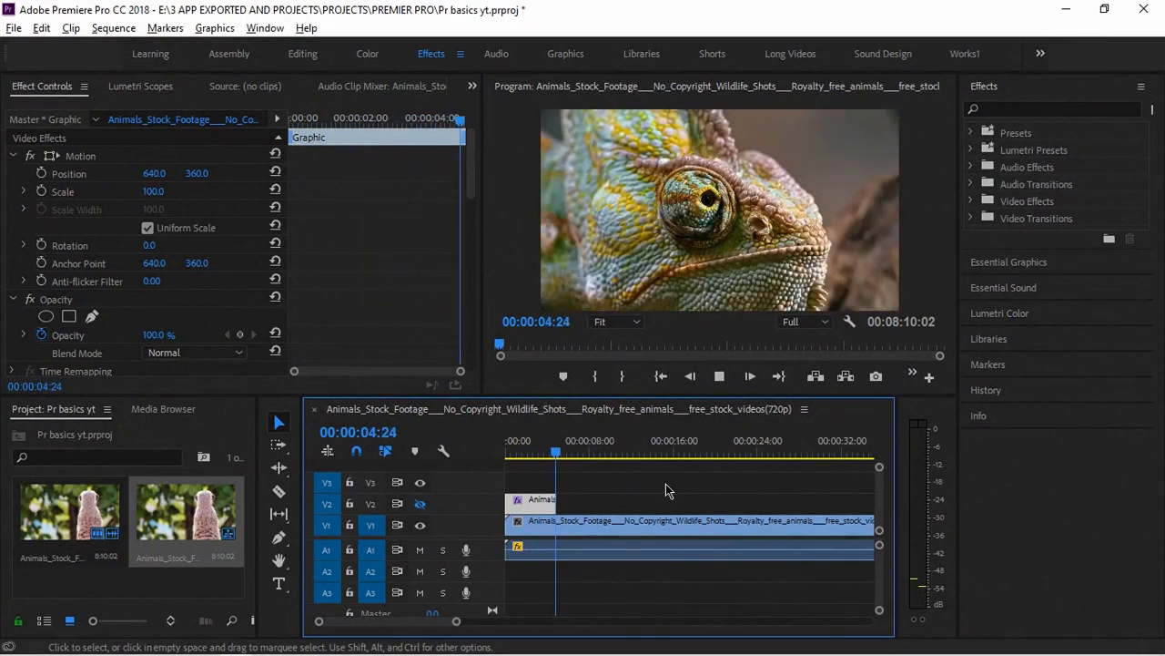
pyautogui.press('-')
pyautogui.press('alt')
pyautogui.press('space')
pyautogui.click(668, 488)
pyautogui.click(667, 488)
pyautogui.press('space')
pyautogui.moveTo(533, 453); pyautogui.dragTo(488, 461)
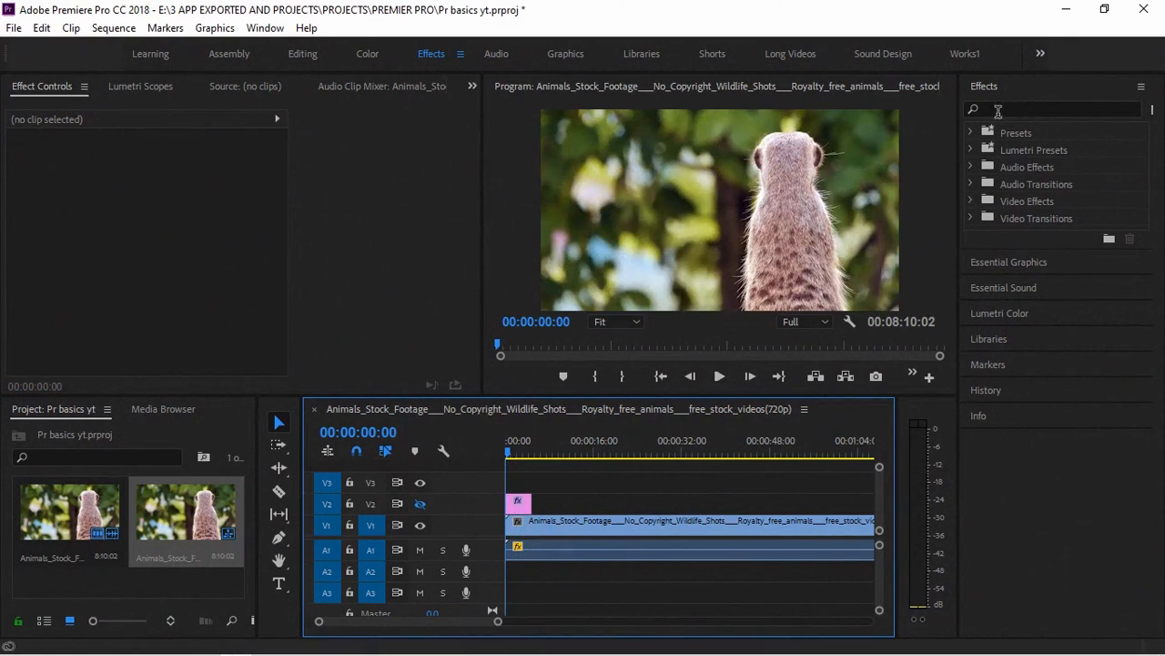
# - Browse the effect presets, examining the contents of the Bevel Edges and Blurs groups
pyautogui.click(970, 133)
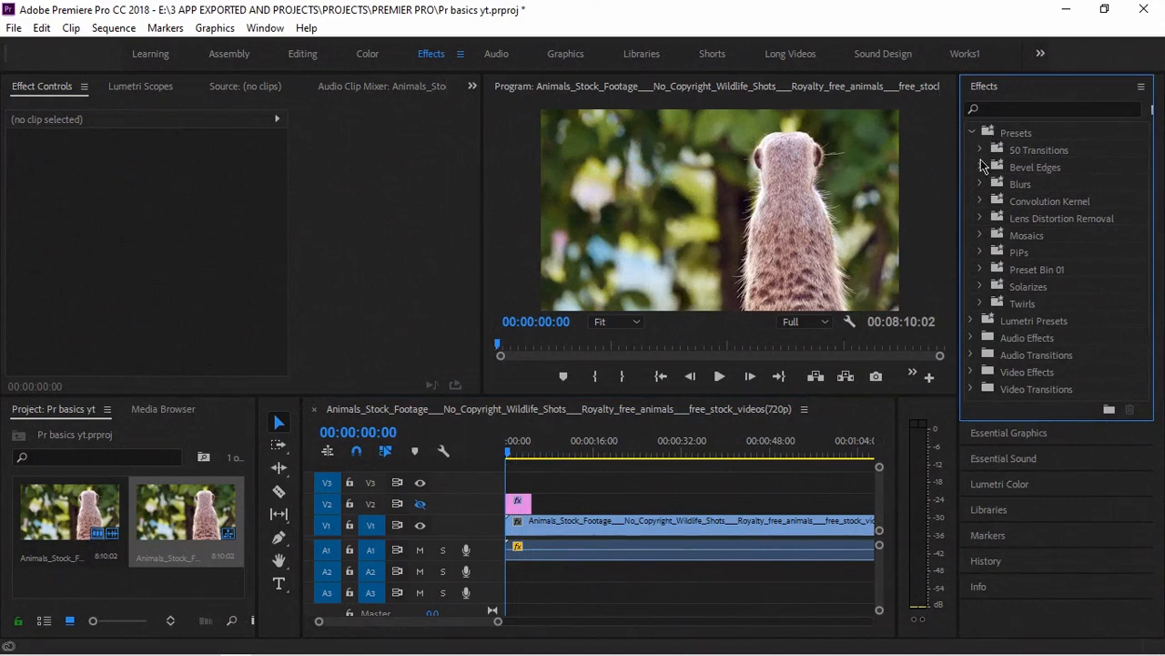
pyautogui.click(1025, 153)
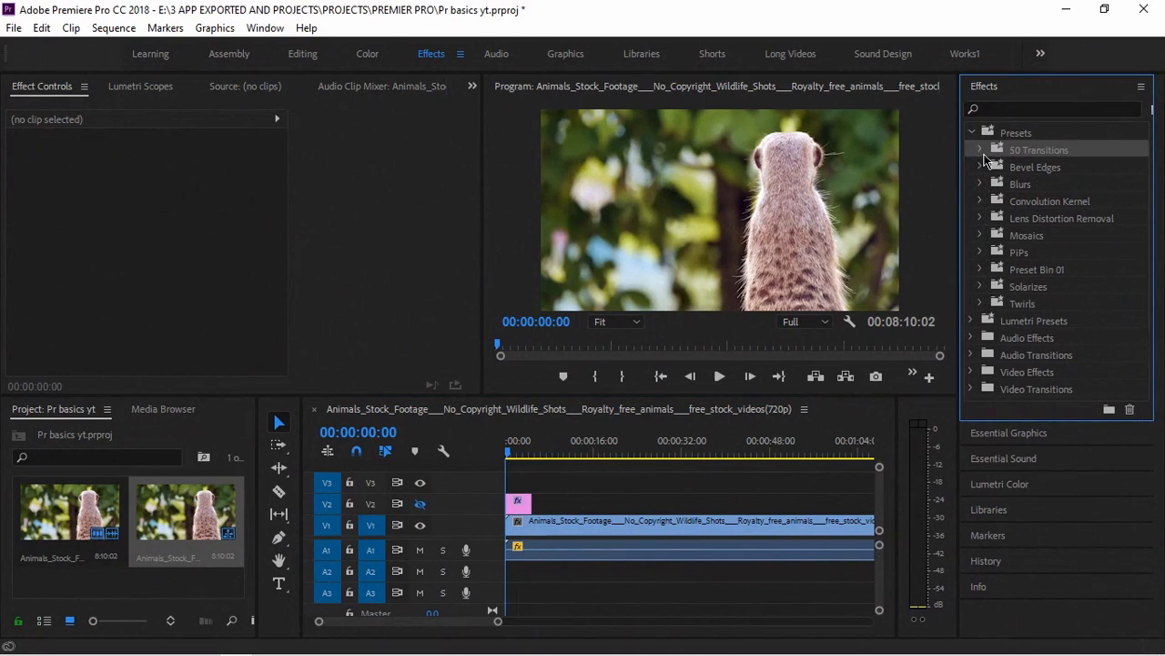
pyautogui.click(981, 167)
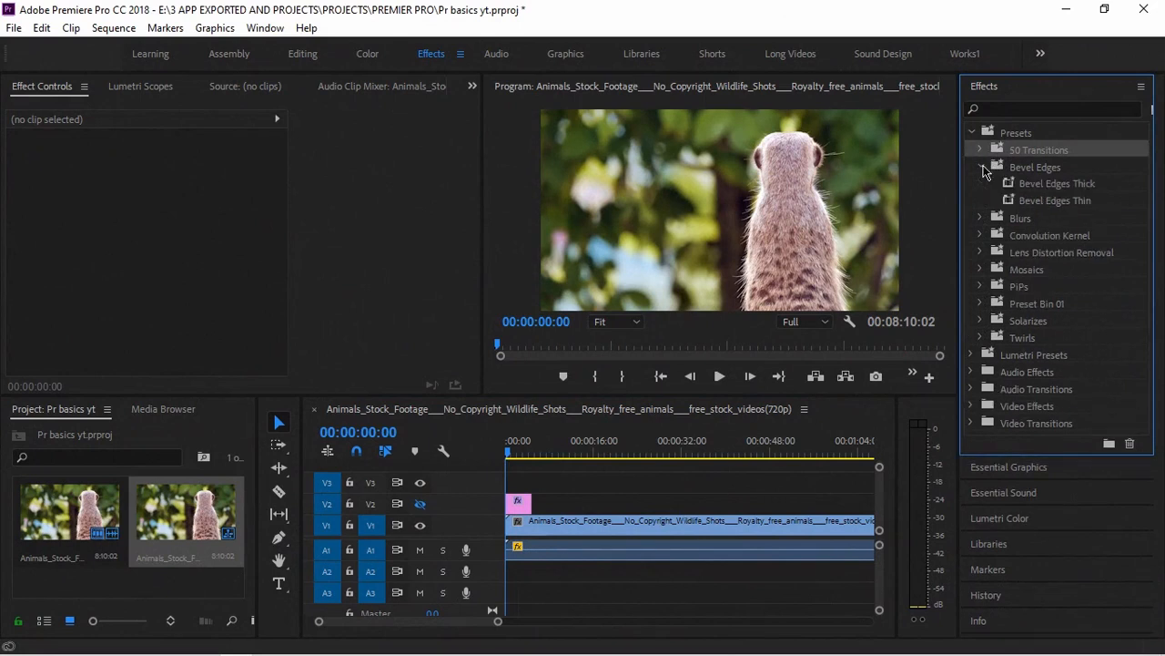
pyautogui.click(981, 166)
pyautogui.click(980, 184)
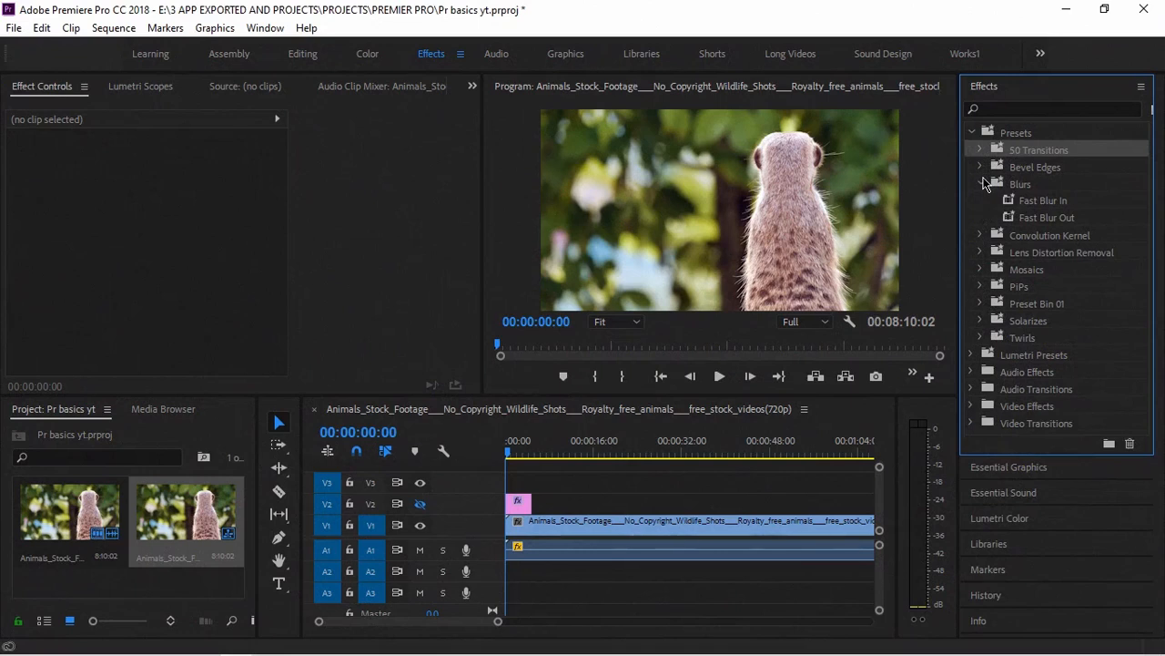
pyautogui.click(982, 184)
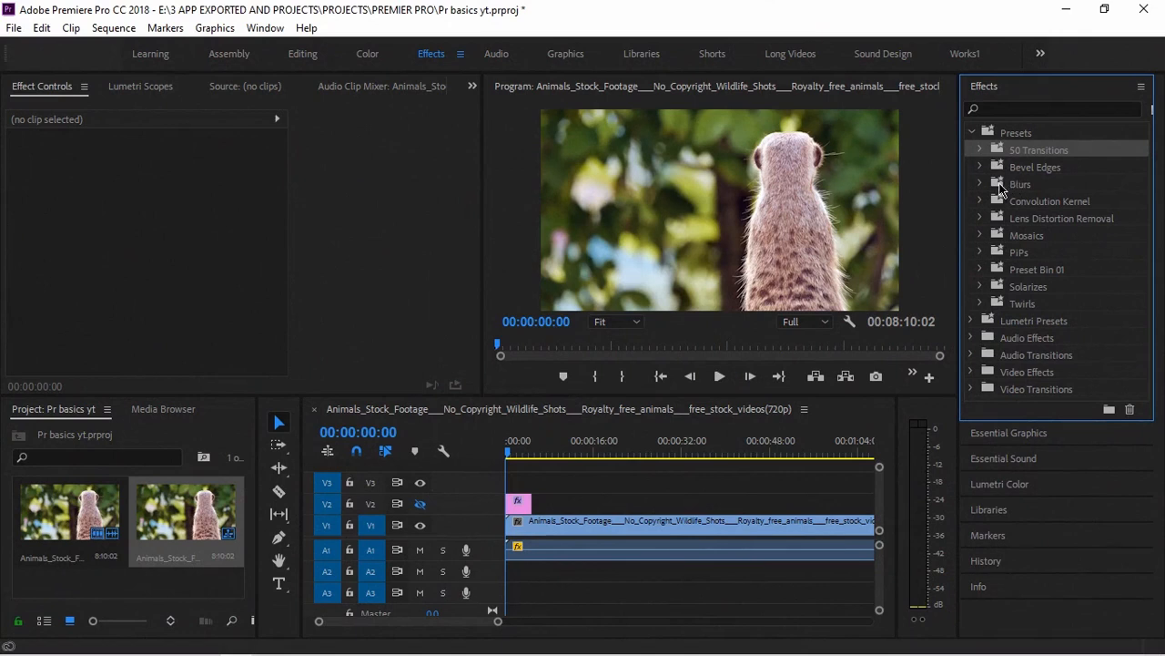
# - Apply the Fast Blur In preset to the V1 footage clip and preview it from the sequence start
pyautogui.click(981, 185)
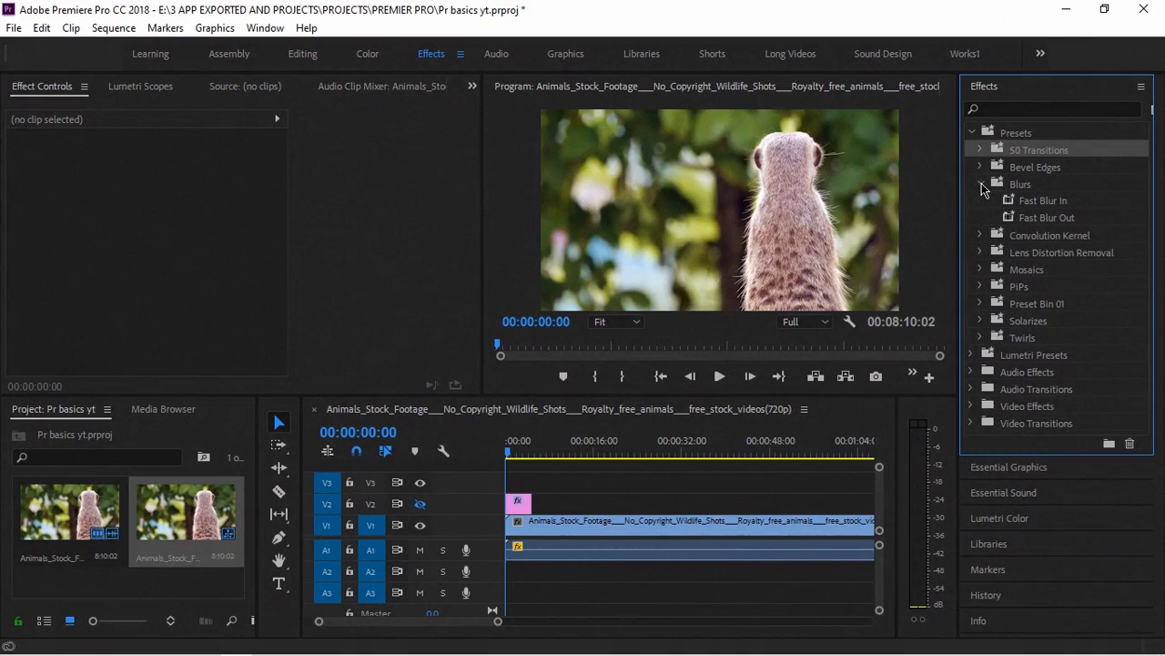
pyautogui.moveTo(1036, 202); pyautogui.dragTo(589, 535)
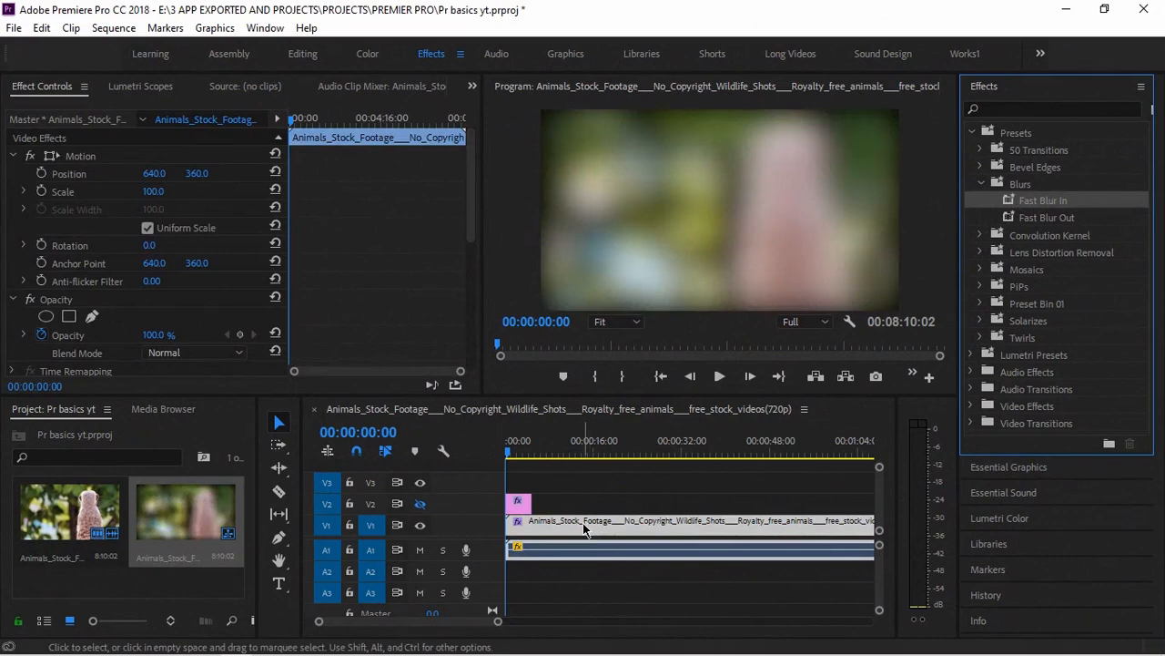
pyautogui.press('space')
pyautogui.press('space')
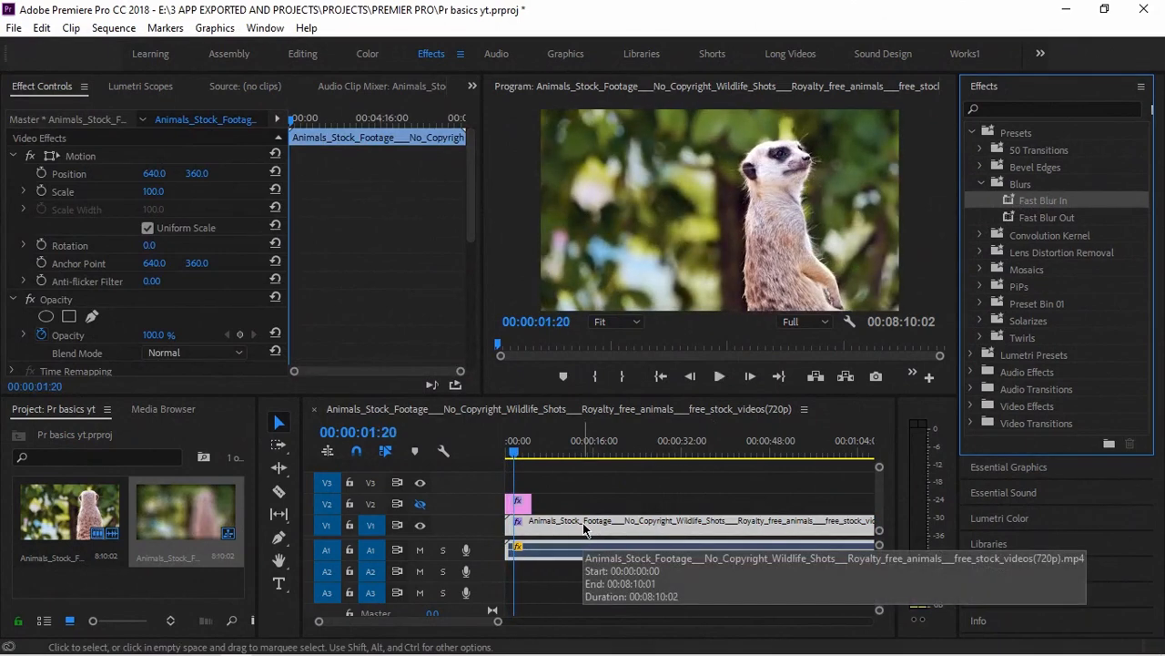
pyautogui.click(513, 455)
pyautogui.moveTo(512, 455); pyautogui.dragTo(499, 459)
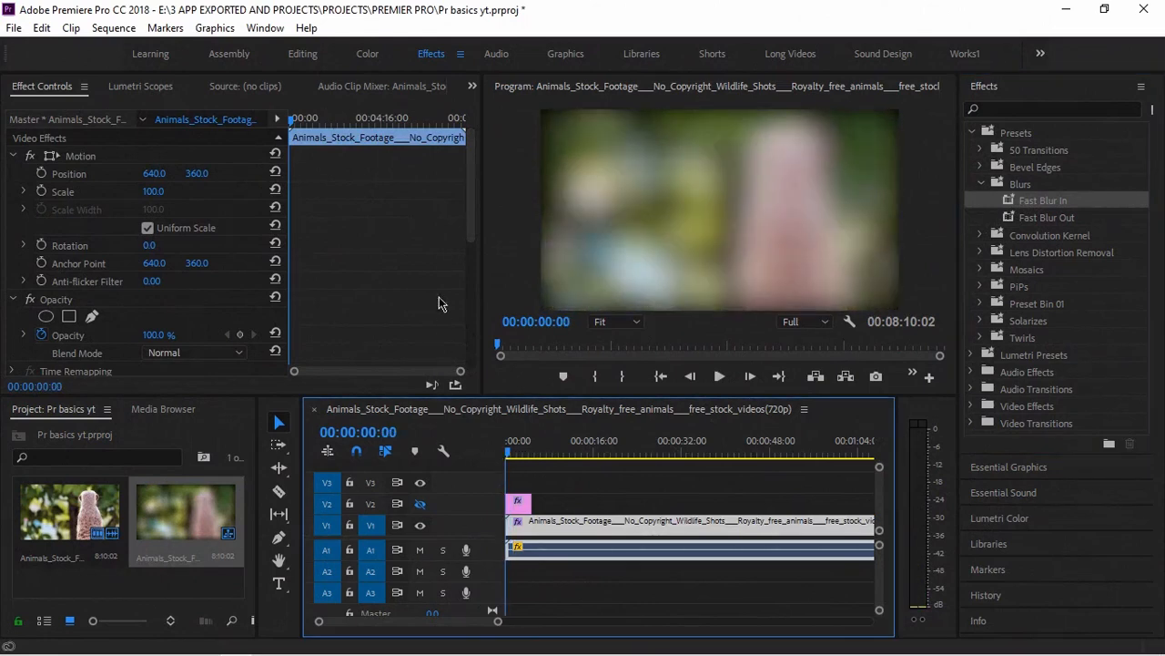
# - Examine the clip's Fast Blur settings and keyframes, and replay the blur-in from the start
pyautogui.scroll(-2, 394, 305)
pyautogui.scroll(-3, 401, 303)
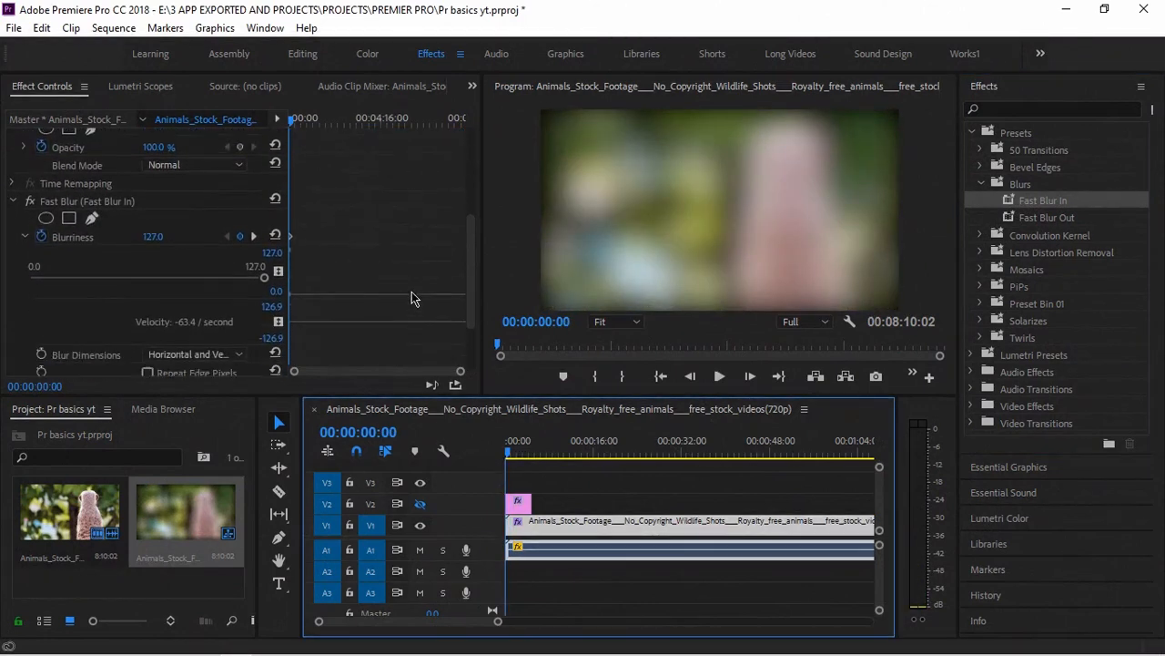
pyautogui.press('space')
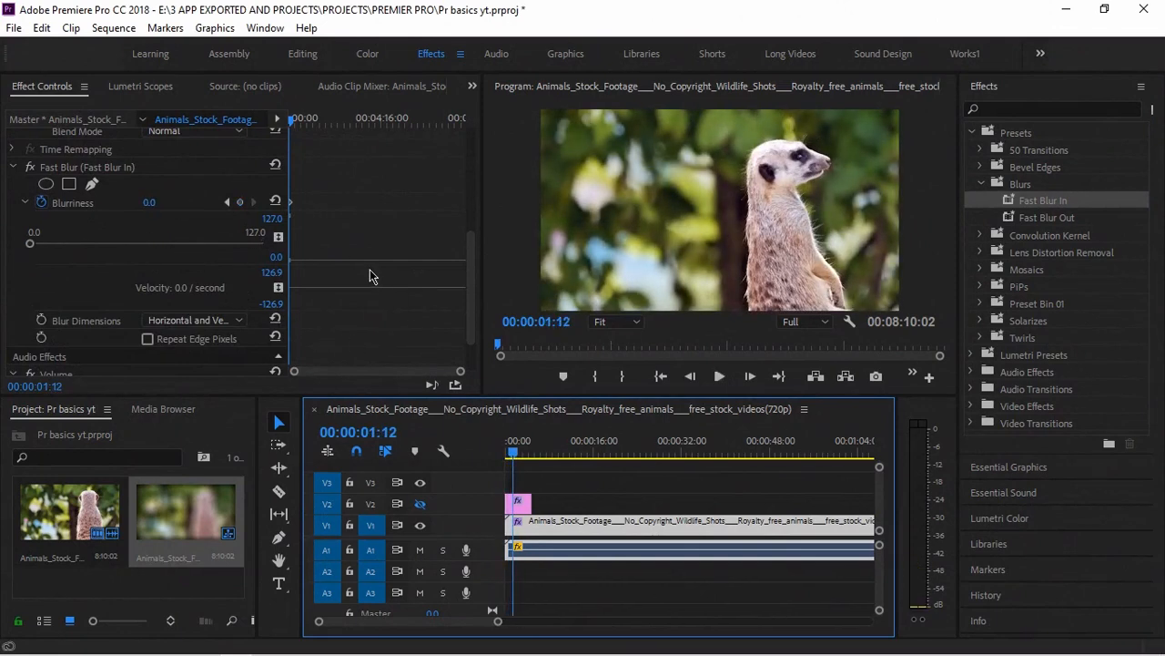
pyautogui.click(498, 458)
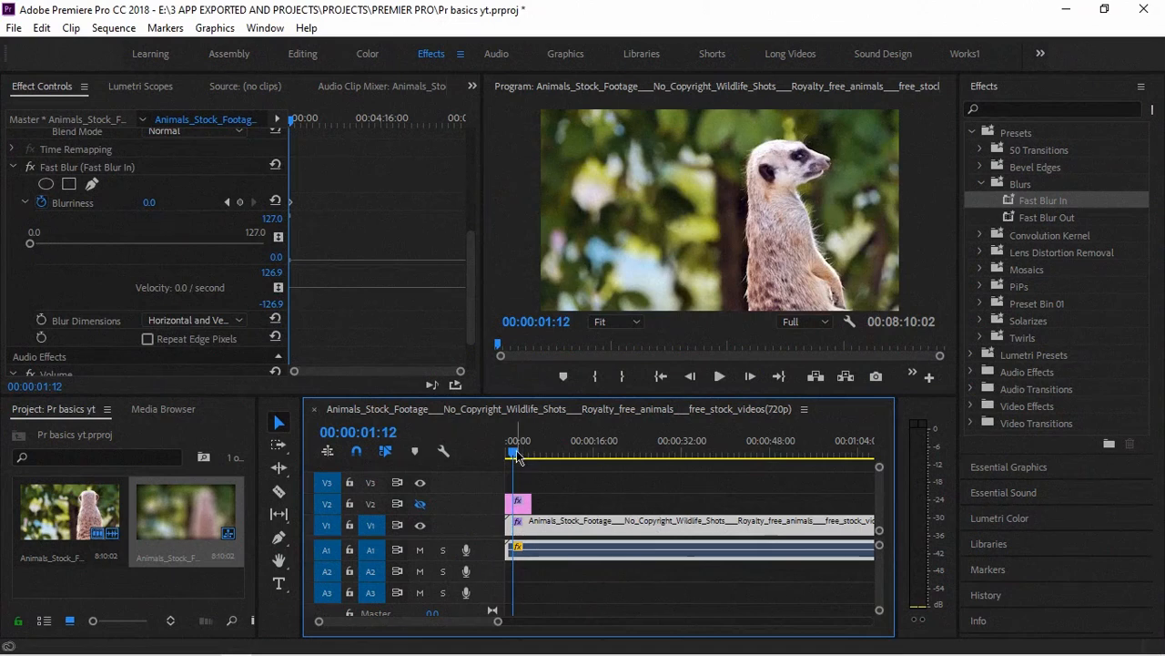
pyautogui.scroll(-1, 404, 256)
pyautogui.scroll(2, 404, 259)
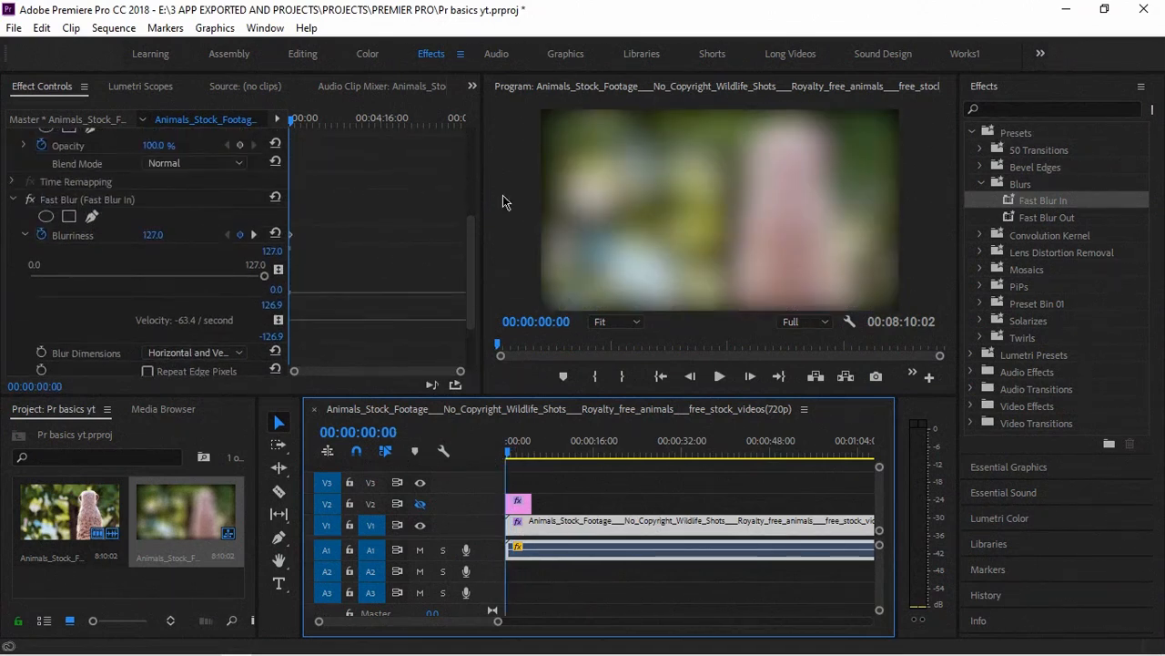
pyautogui.scroll(-2, 356, 209)
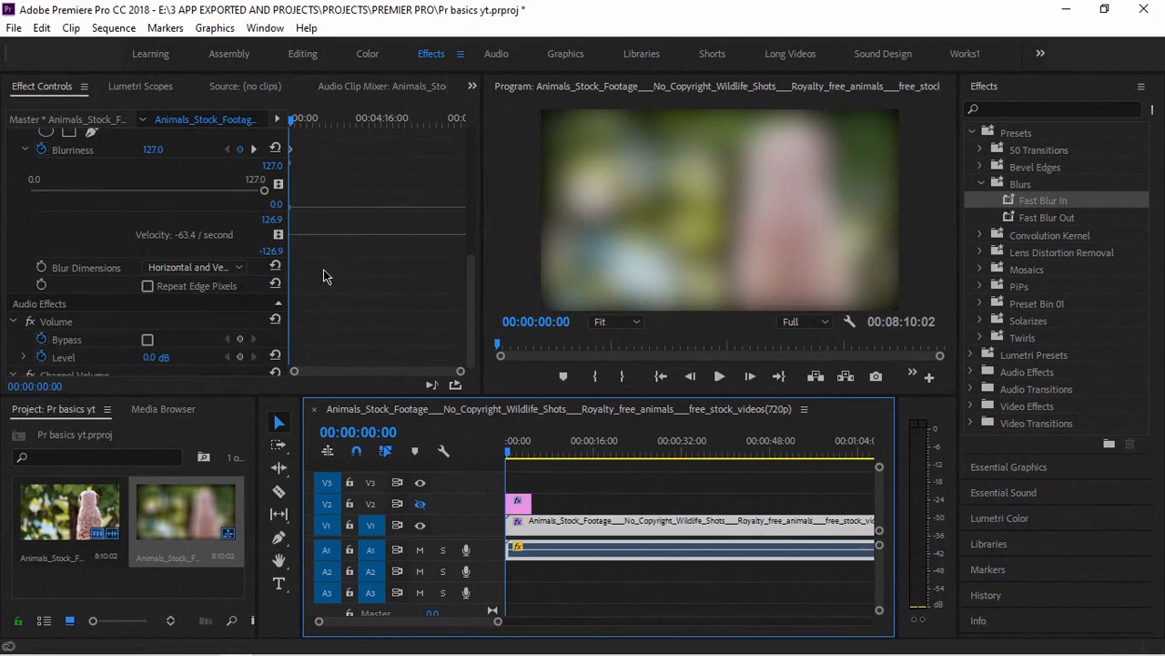
# - Turn on Repeat Edge Pixels for the clip's Fast Blur effect and replay the opening blur
pyautogui.click(147, 286)
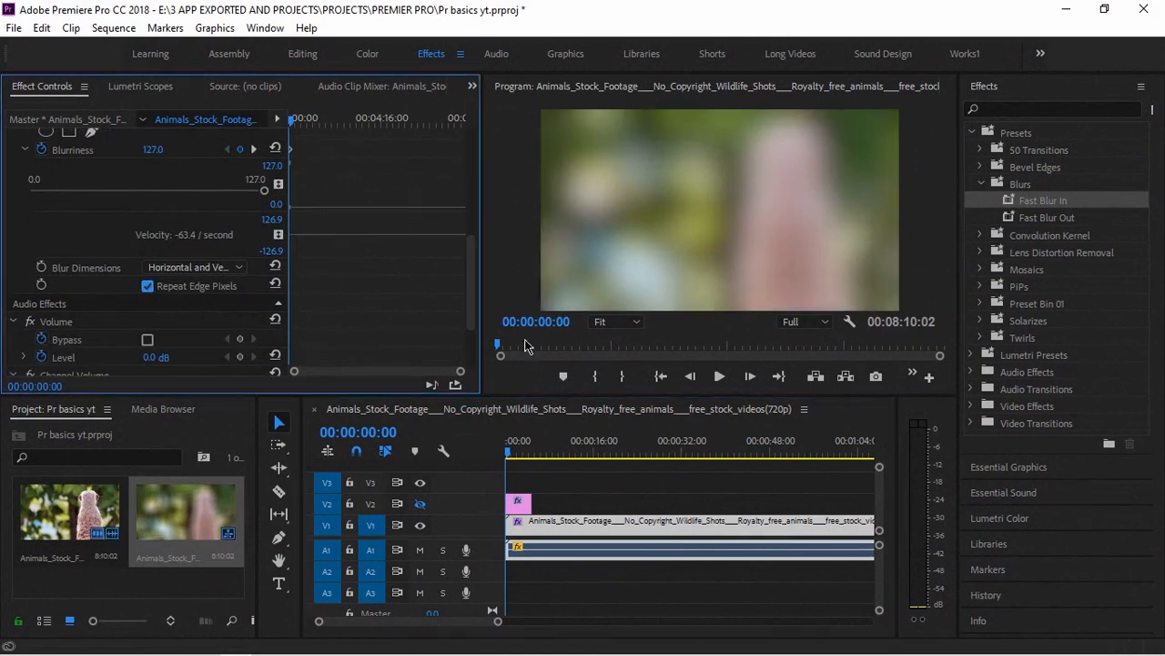
pyautogui.click(558, 421)
pyautogui.press('space')
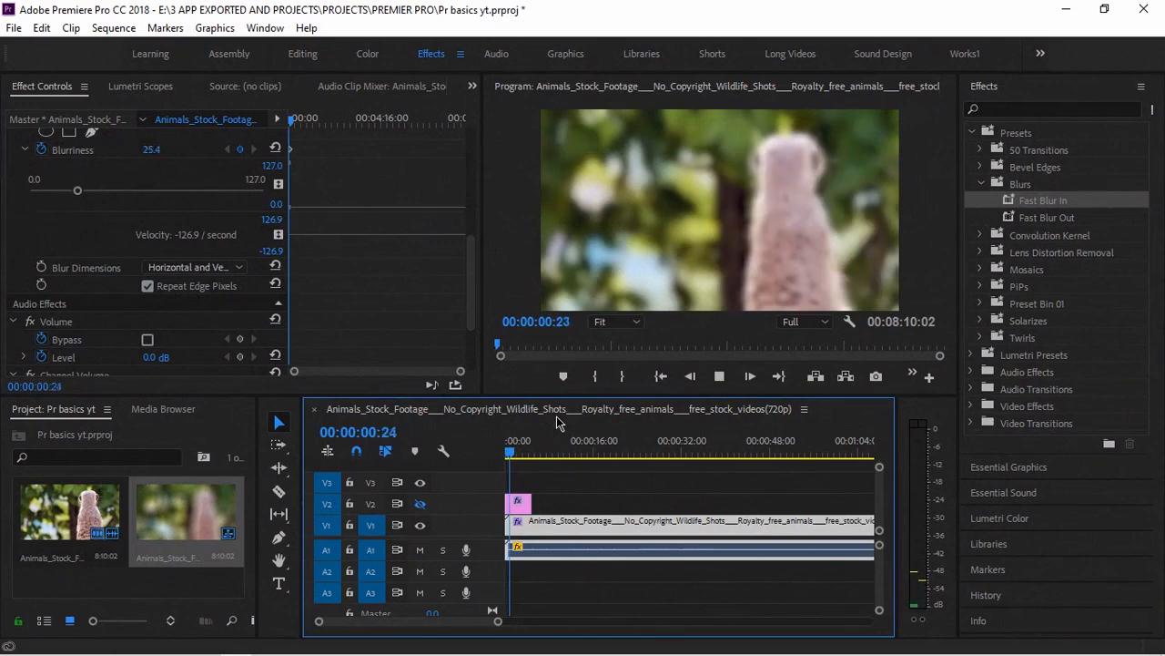
pyautogui.press('space')
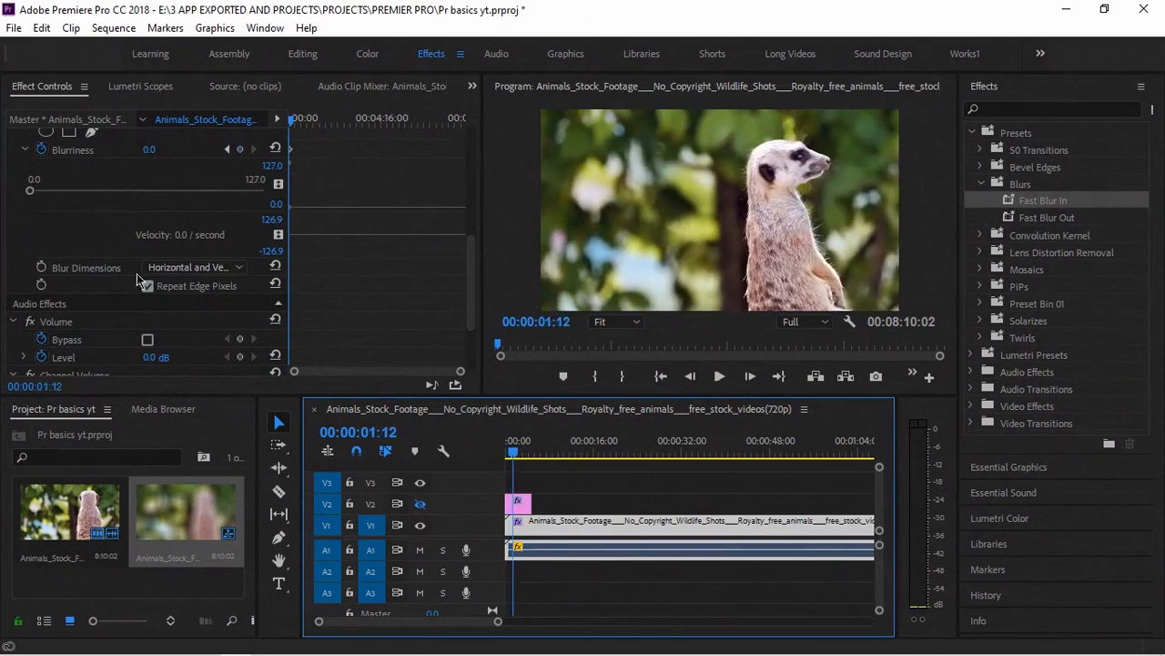
pyautogui.moveTo(511, 451); pyautogui.dragTo(494, 453)
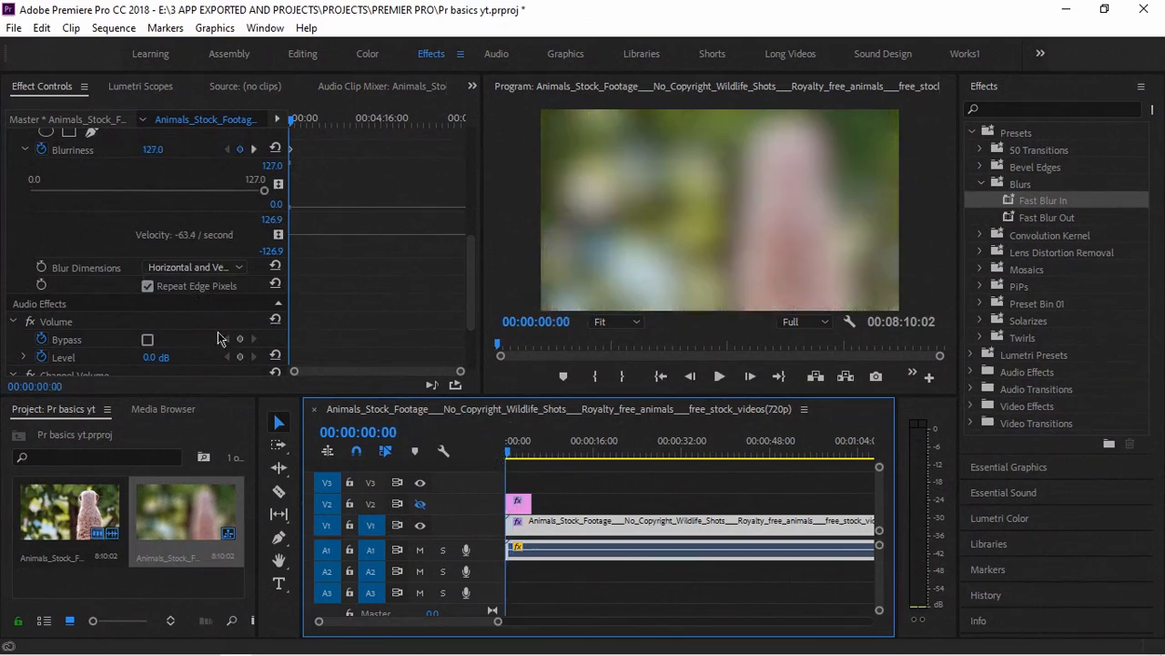
pyautogui.click(146, 286)
pyautogui.click(573, 483)
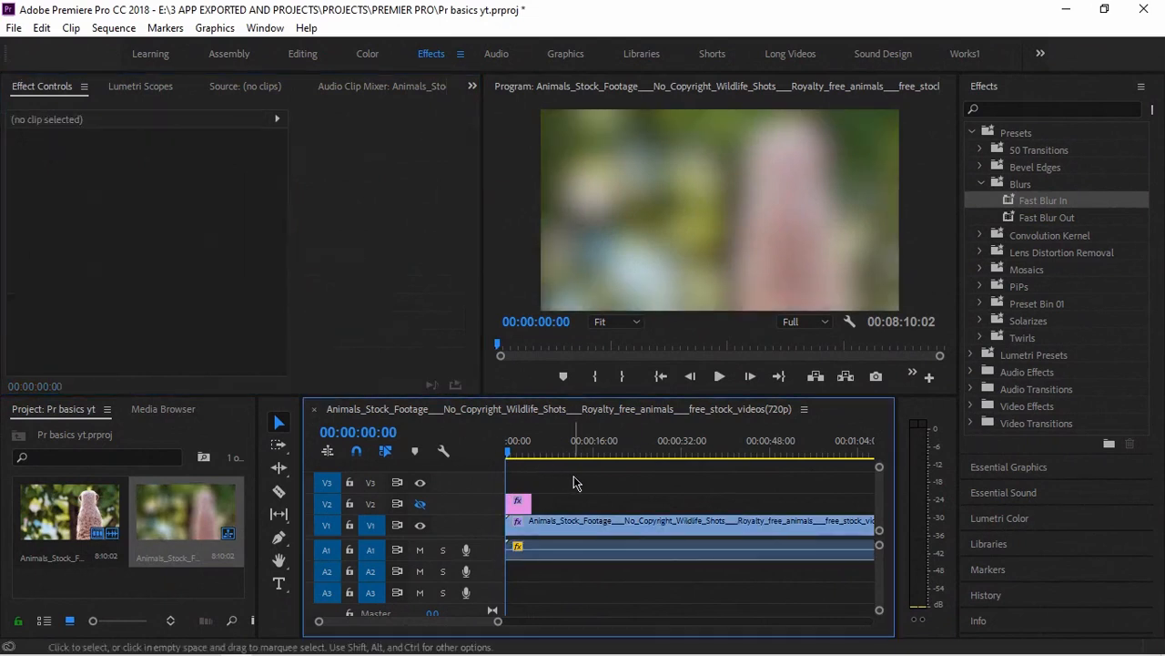
pyautogui.press('space')
pyautogui.press('space')
# - Show the whole V1 clip in the timeline and preview the footage near its end, from about 00:08:02:11
pyautogui.click(551, 525)
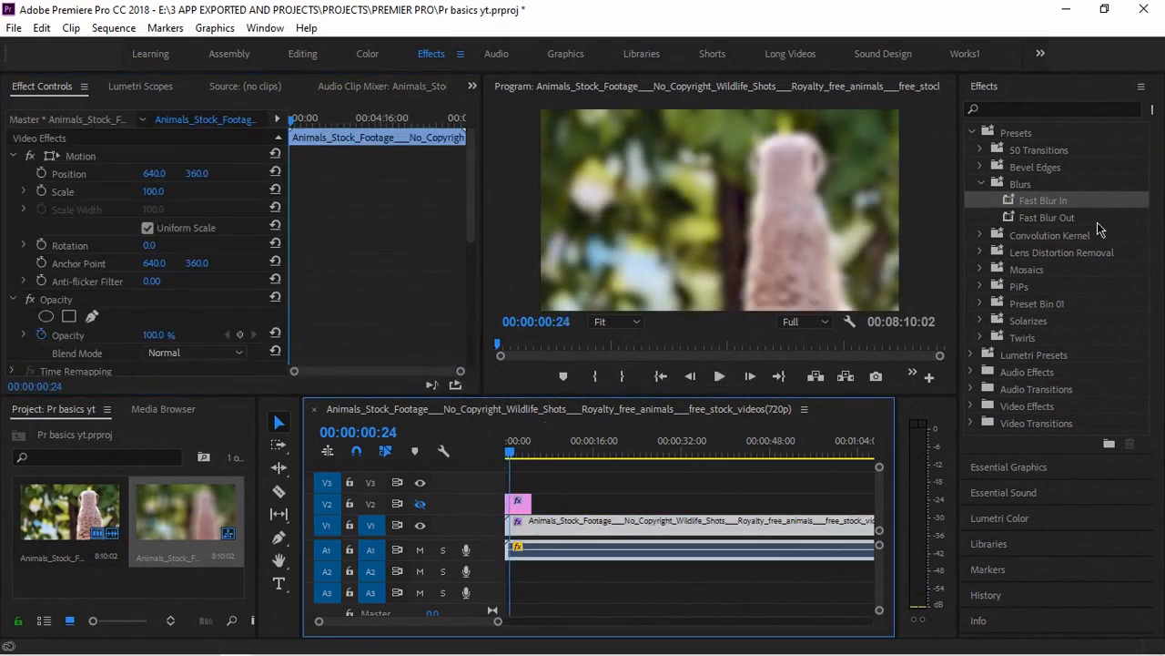
pyautogui.press('-')
pyautogui.press('-')
pyautogui.press('-')
pyautogui.click(841, 448)
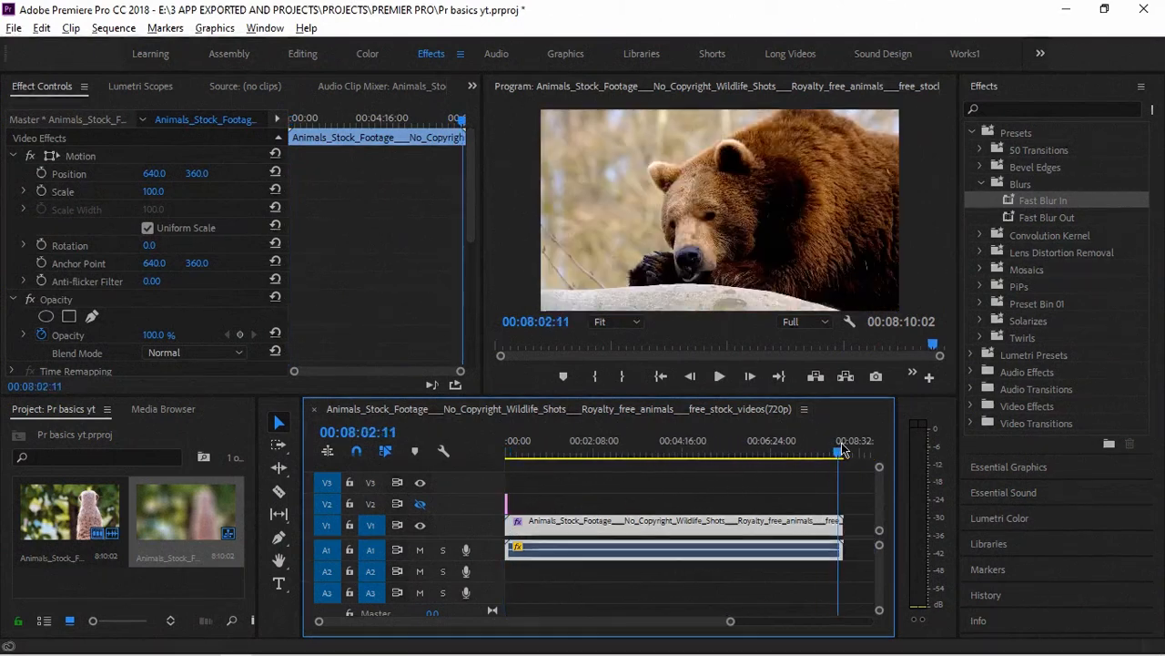
pyautogui.press('space')
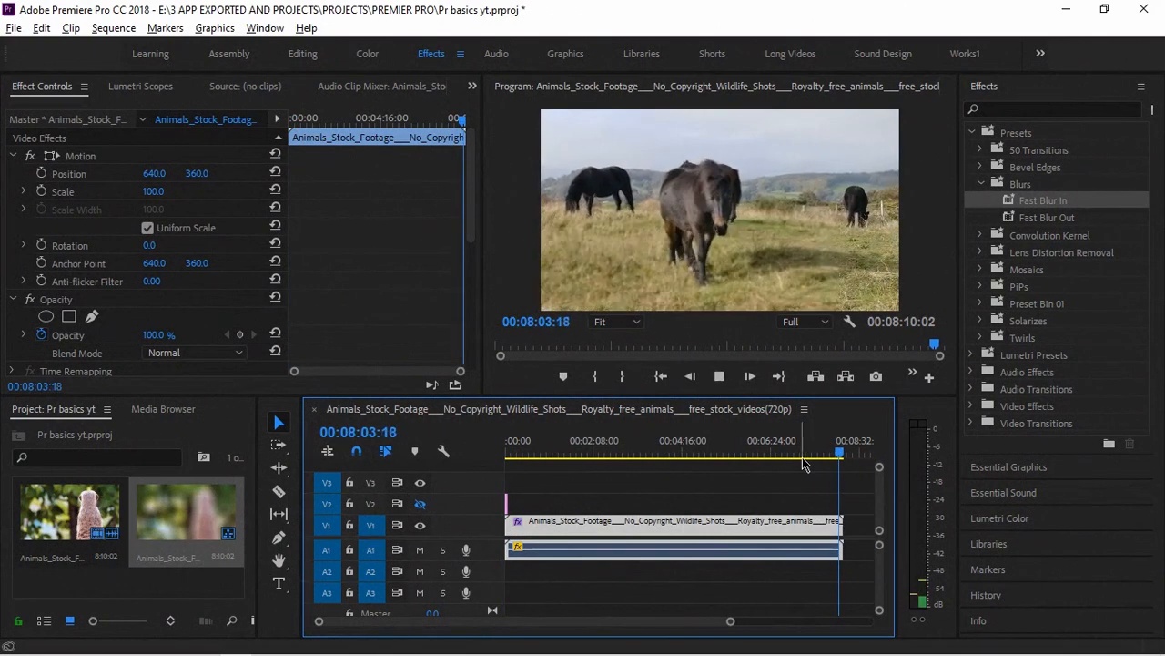
pyautogui.press('space')
# - Split the V1 clip at 00:08:01:04 and delete the remaining end piece
pyautogui.moveTo(841, 454); pyautogui.dragTo(838, 454)
pyautogui.press('c')
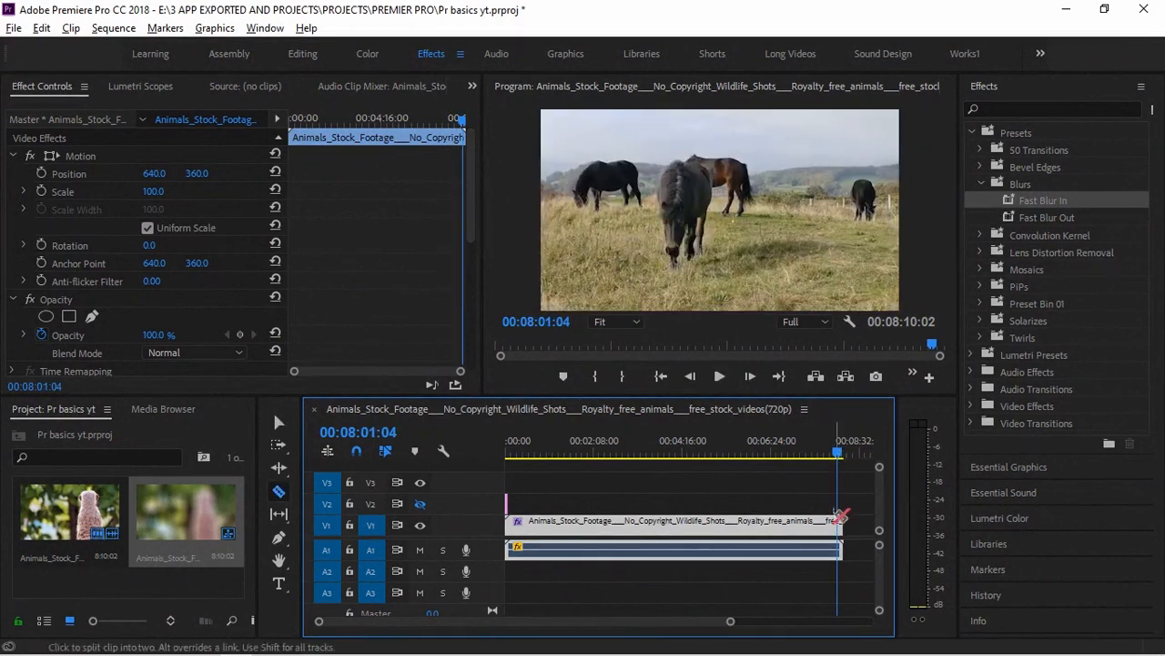
pyautogui.click(838, 524)
pyautogui.press('v')
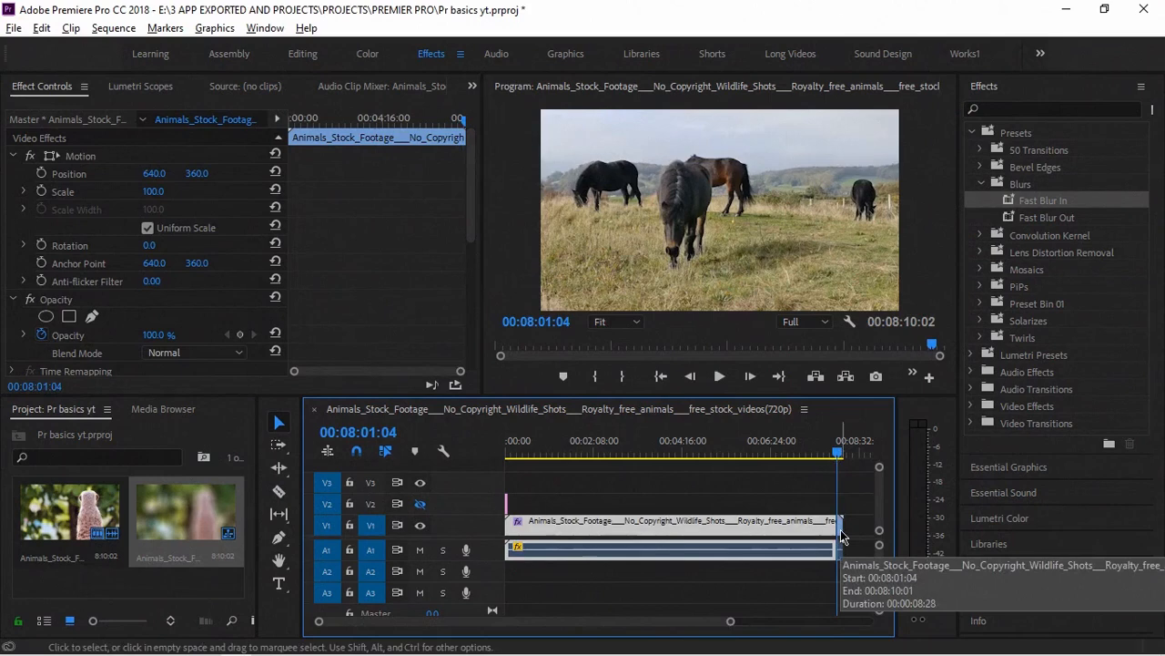
pyautogui.click(841, 533)
pyautogui.press('Delete')
# - Try to apply the Fast Blur Out preset to the trimmed V1 clip and preview its ending
pyautogui.click(814, 533)
pyautogui.click(1047, 217)
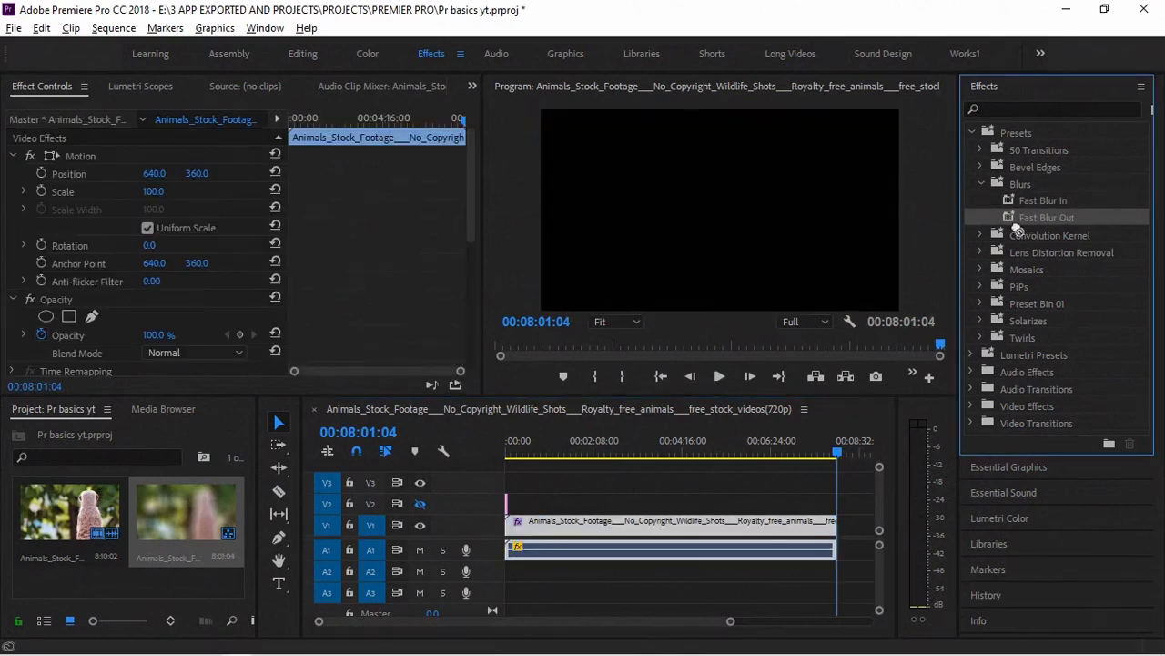
pyautogui.moveTo(835, 455); pyautogui.dragTo(832, 457)
pyautogui.press('space')
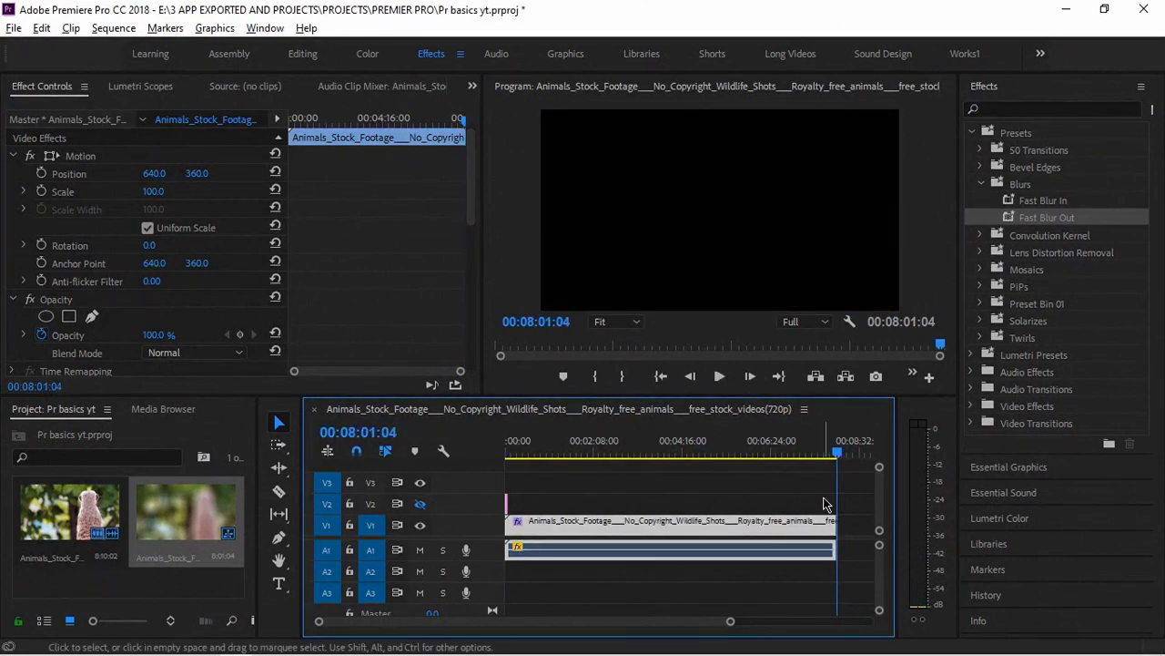
# - Undo the clip's trim, split and blur presets, and return the playhead to the sequence start
pyautogui.hotkey('ctrl', 'z')
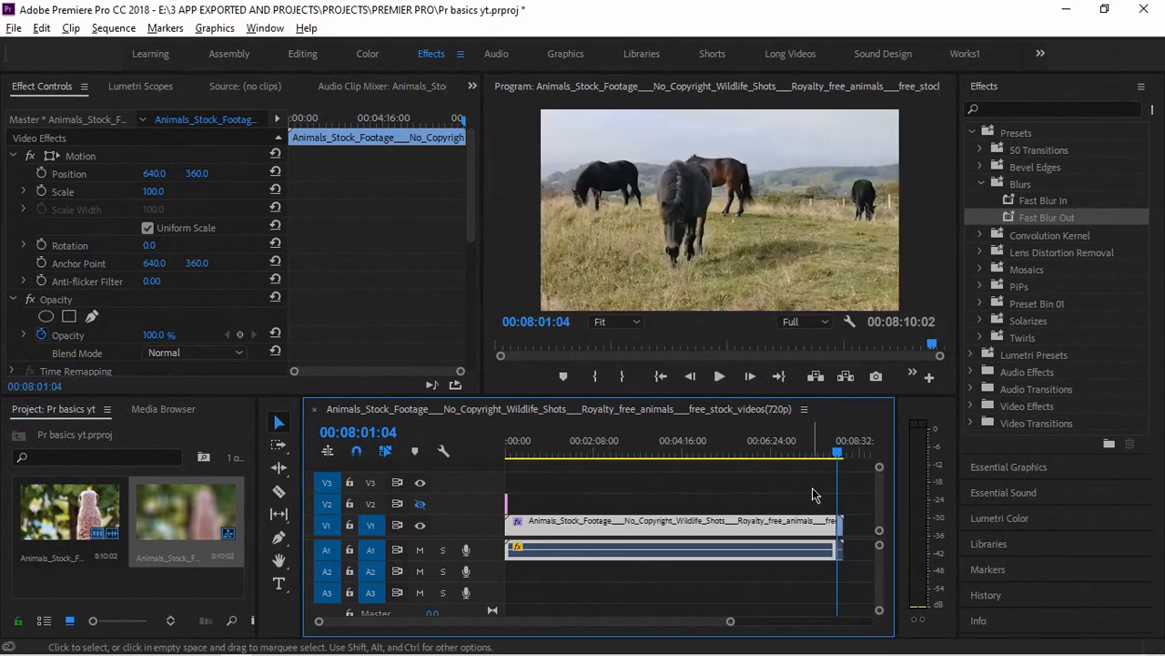
pyautogui.moveTo(732, 622); pyautogui.dragTo(724, 622)
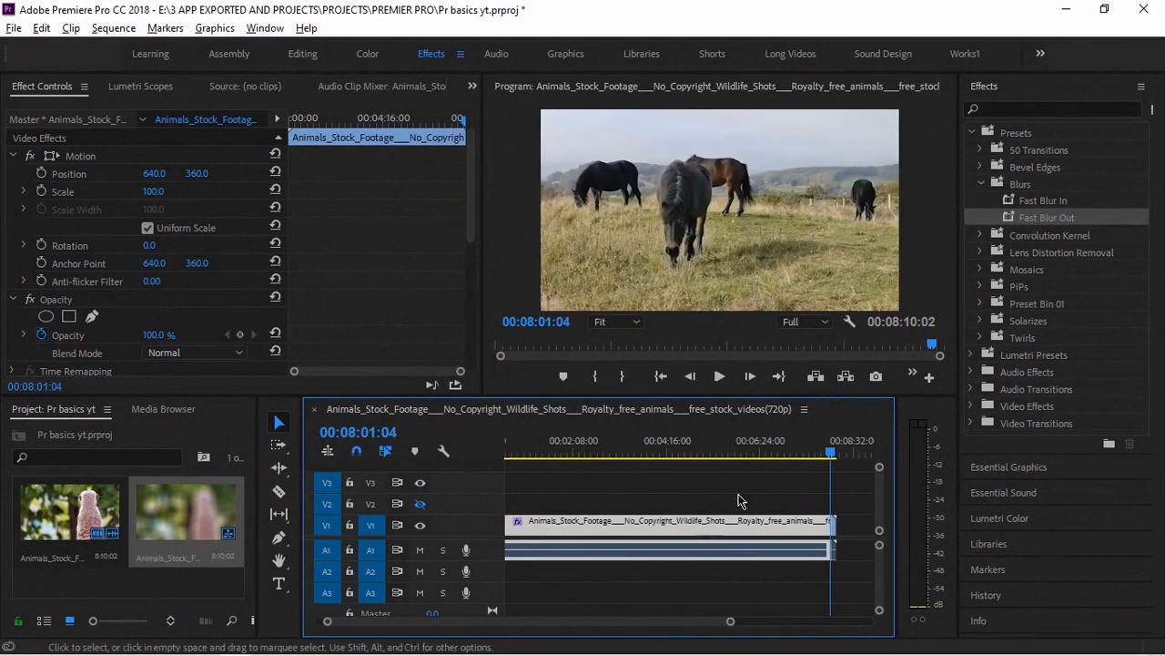
pyautogui.scroll(2, 592, 533)
pyautogui.click(512, 455)
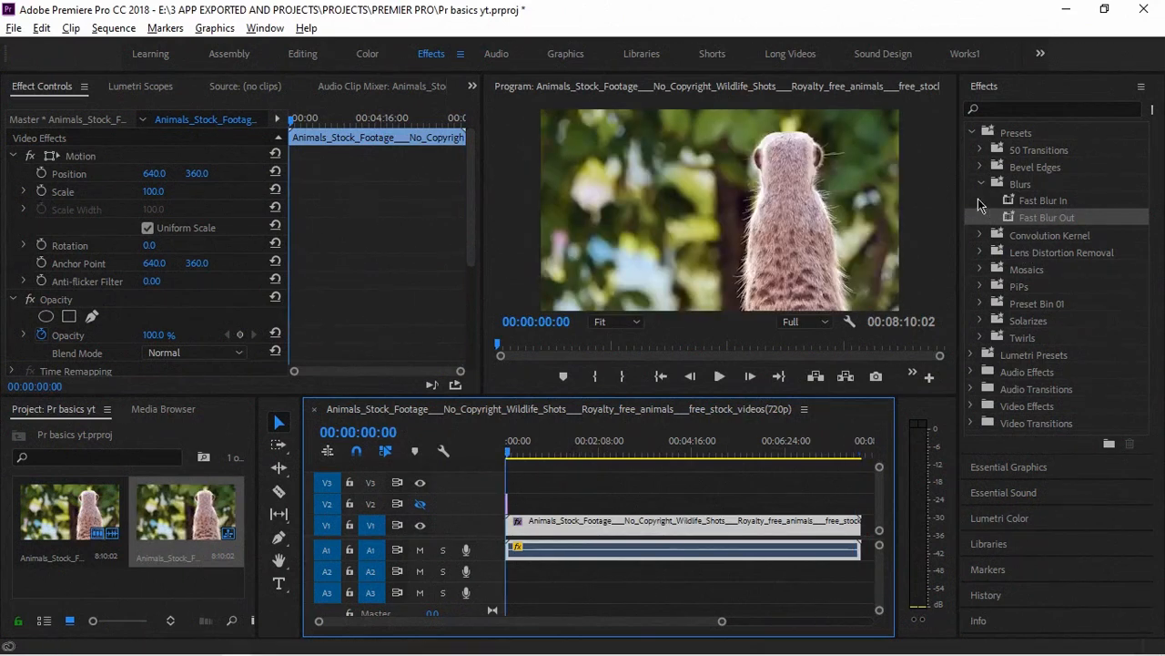
# - Apply the Twirl In preset from the Twirls group to the V1 footage clip
pyautogui.click(982, 185)
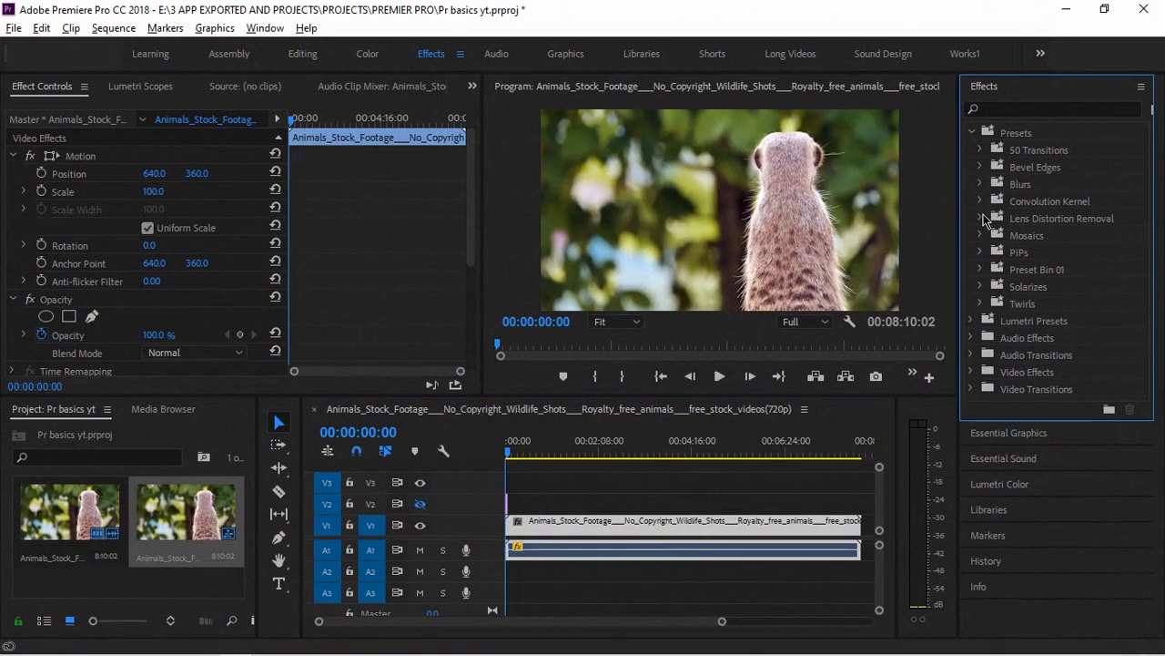
pyautogui.click(984, 303)
pyautogui.moveTo(1027, 324); pyautogui.dragTo(683, 535)
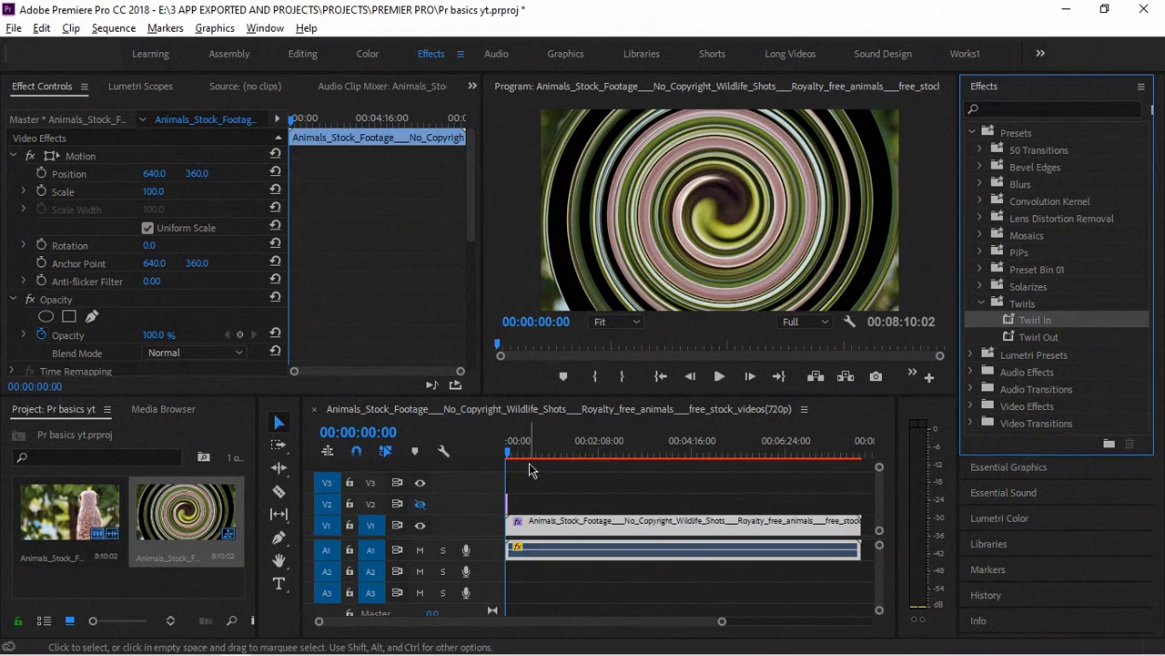
# - Undo the Twirl In preset on the V1 clip and collapse the Twirls preset group
pyautogui.hotkey('ctrl', 'z')
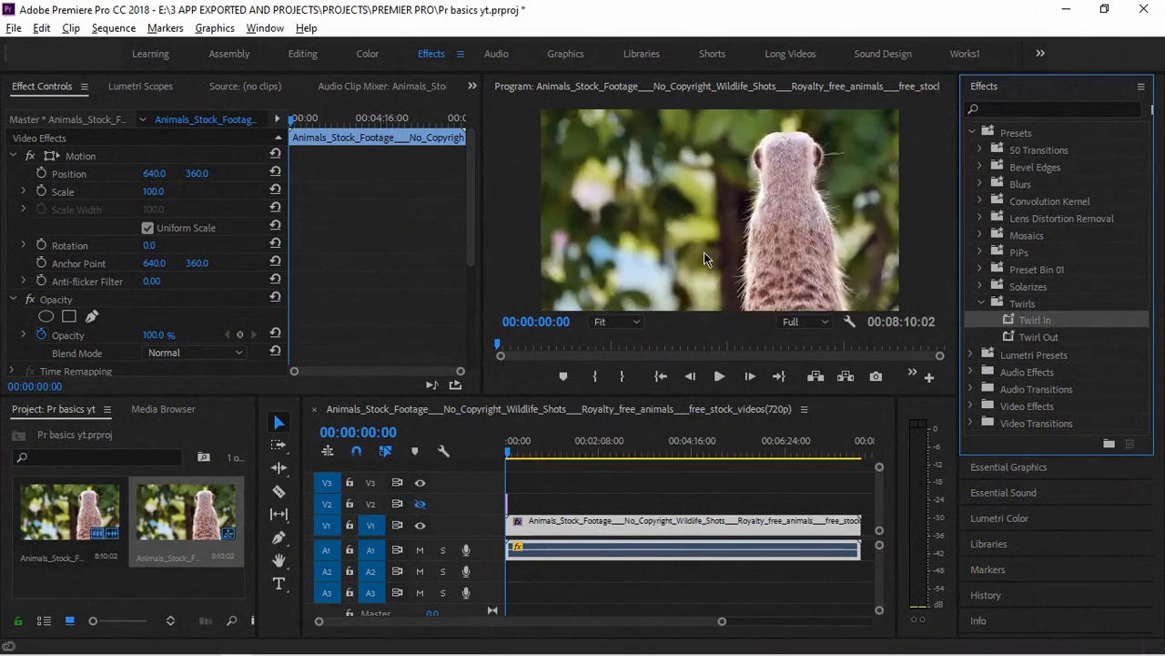
pyautogui.click(980, 305)
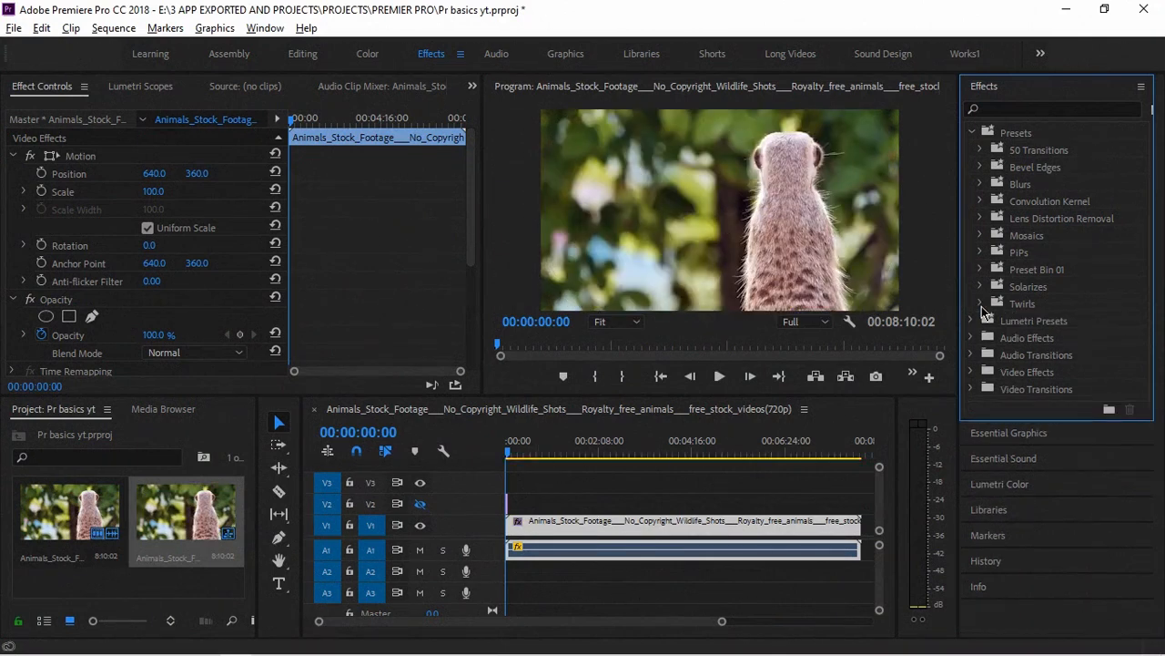
# - Apply the 2 Strip preset from the Cinematic group of Lumetri Presets to the V1 clip and play a short preview
pyautogui.click(974, 321)
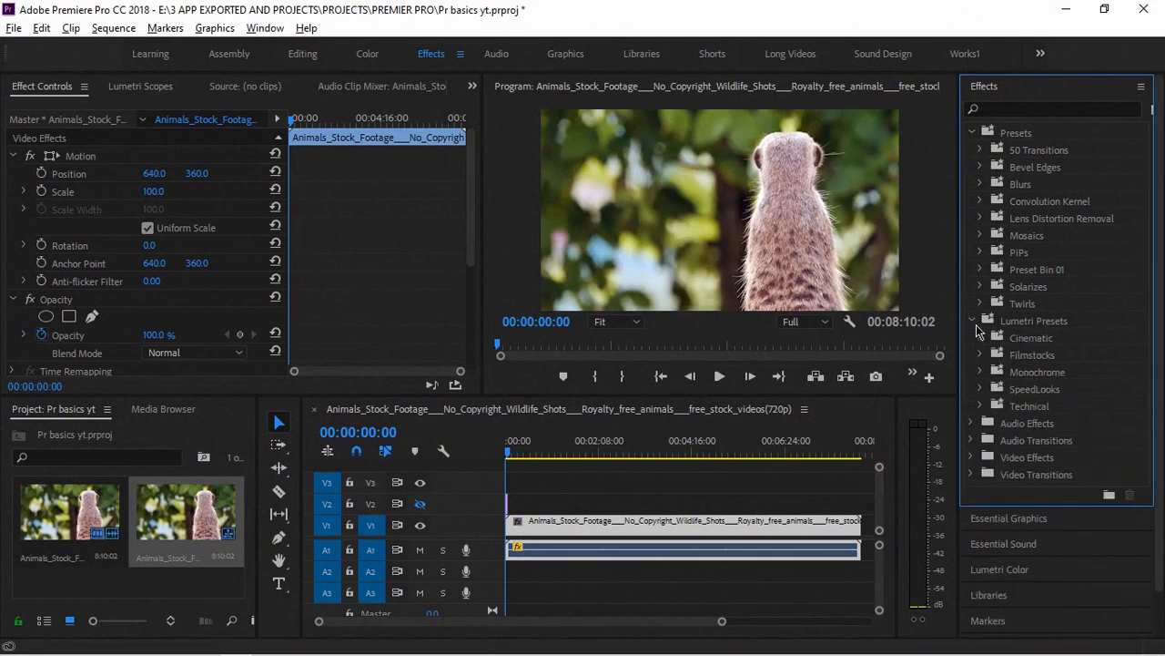
pyautogui.click(982, 337)
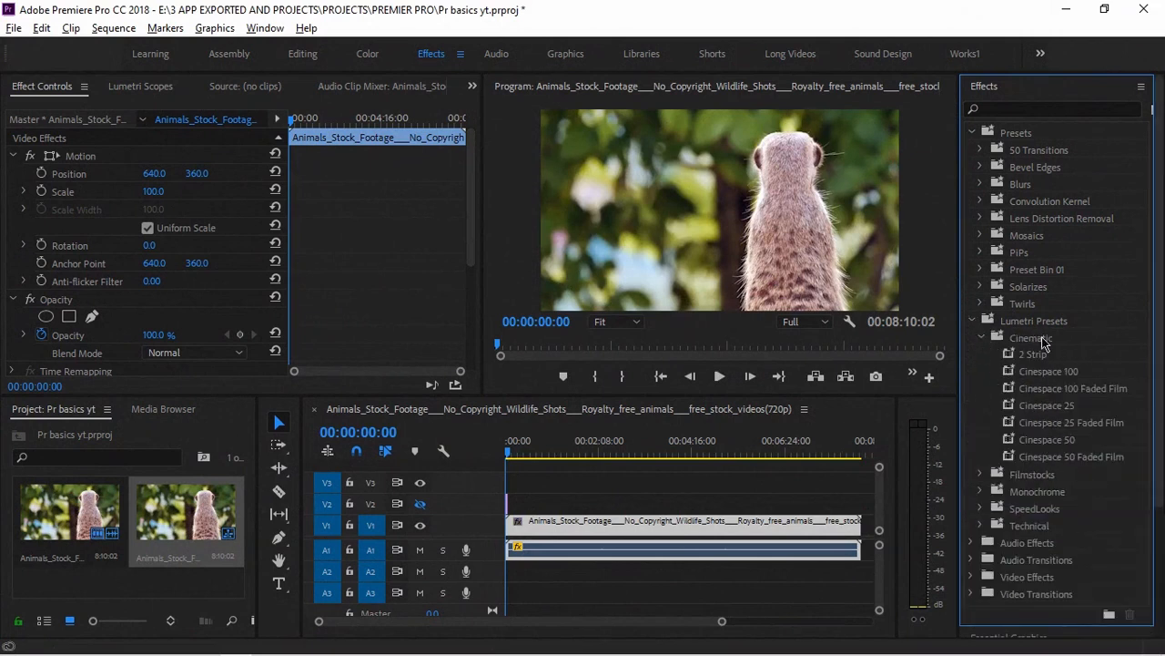
pyautogui.moveTo(1044, 355); pyautogui.dragTo(606, 529)
pyautogui.press('space')
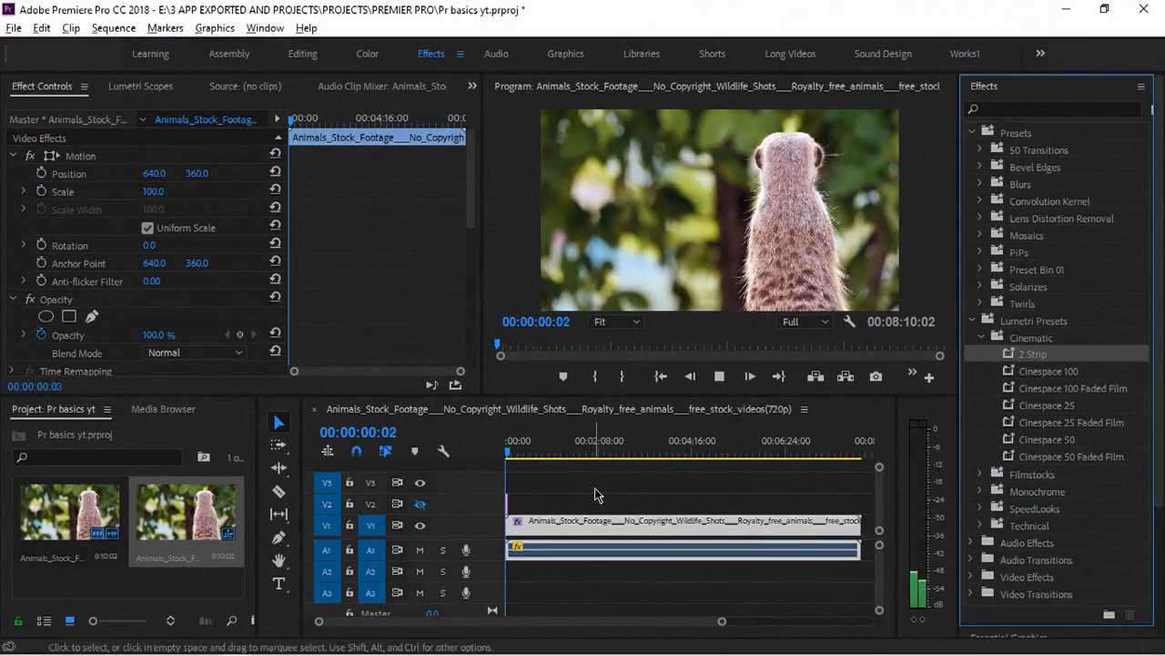
pyautogui.press('space')
# - In the clip's Lumetri Color Basic Correction, set Temperature to -31, Exposure to -0.3 and Contrast to 38
pyautogui.scroll(-3, 362, 249)
pyautogui.scroll(-2, 361, 249)
pyautogui.scroll(-3, 39, 219)
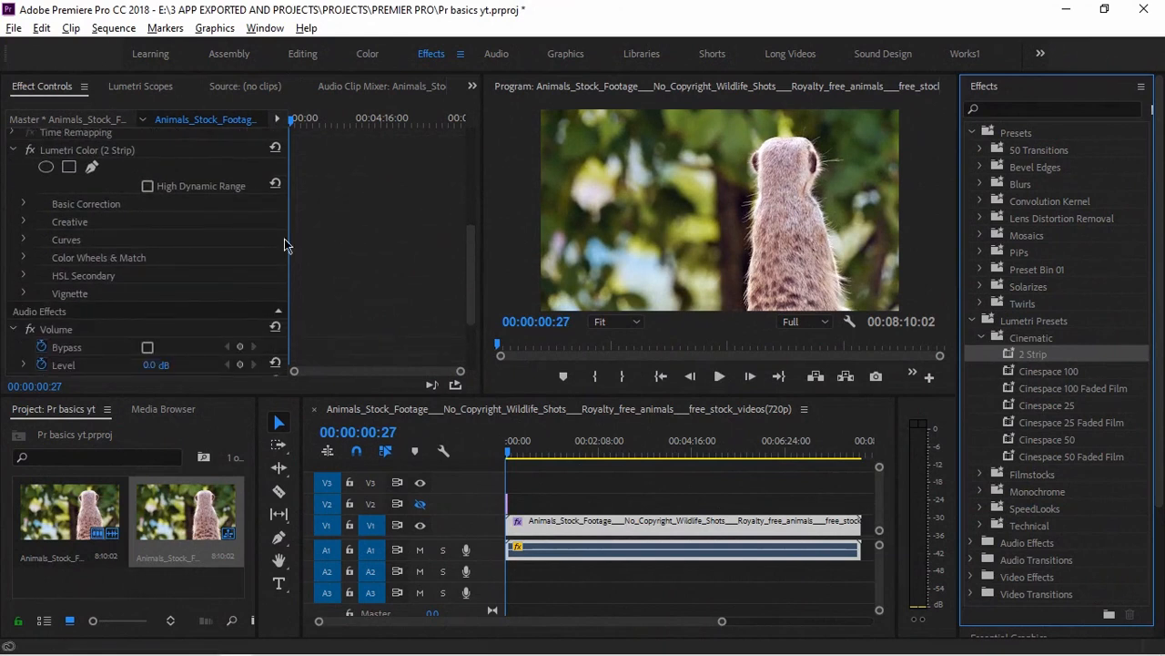
pyautogui.click(58, 153)
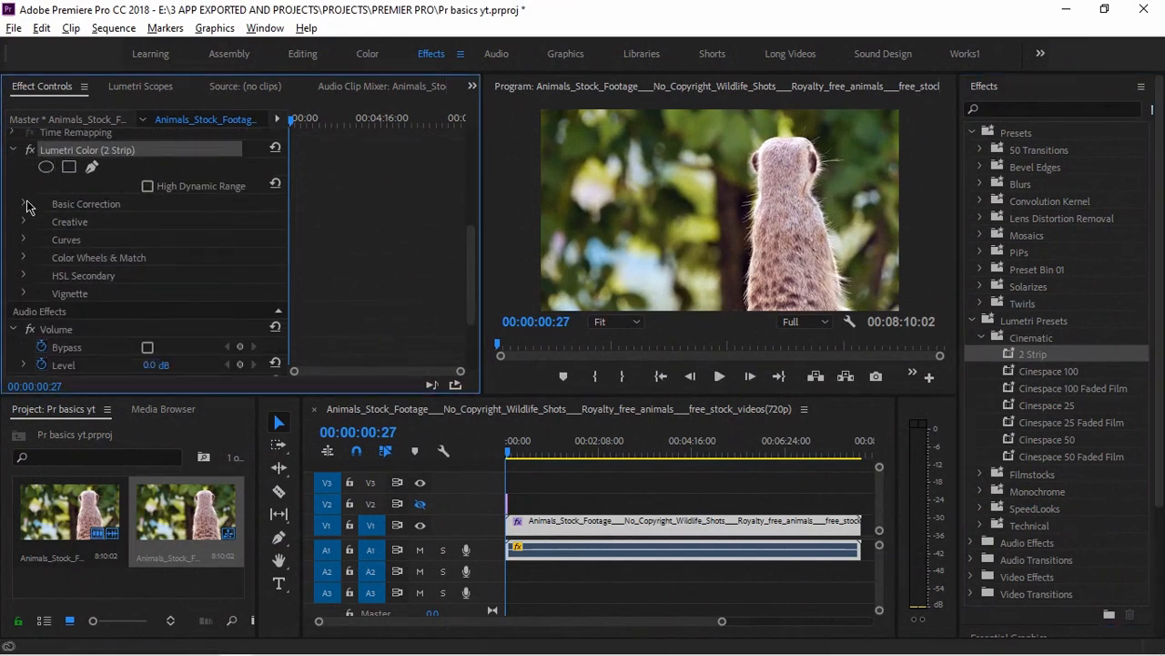
pyautogui.click(26, 205)
pyautogui.scroll(-2, 362, 225)
pyautogui.moveTo(147, 225); pyautogui.dragTo(228, 225)
pyautogui.moveTo(147, 279); pyautogui.dragTo(173, 278)
pyautogui.scroll(-1, 167, 300)
pyautogui.scroll(-2, 175, 283)
pyautogui.scroll(3, 174, 278)
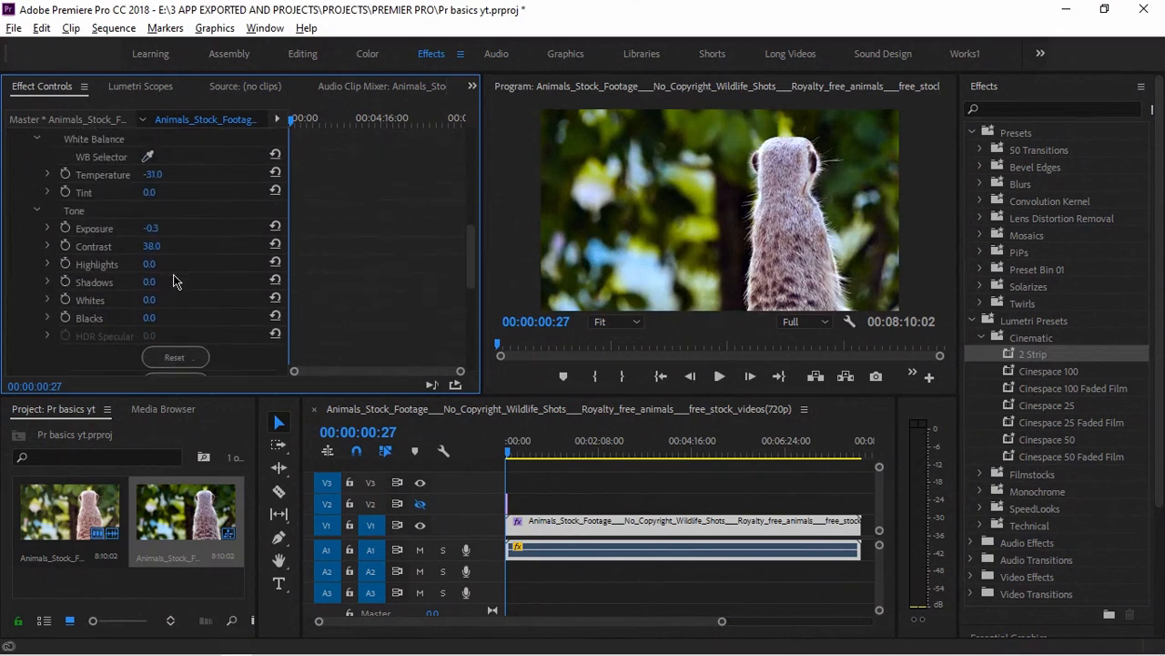
# - Set the Lumetri Color tone values Shadows to -22 and Blacks to 13
pyautogui.moveTo(147, 300); pyautogui.dragTo(161, 334)
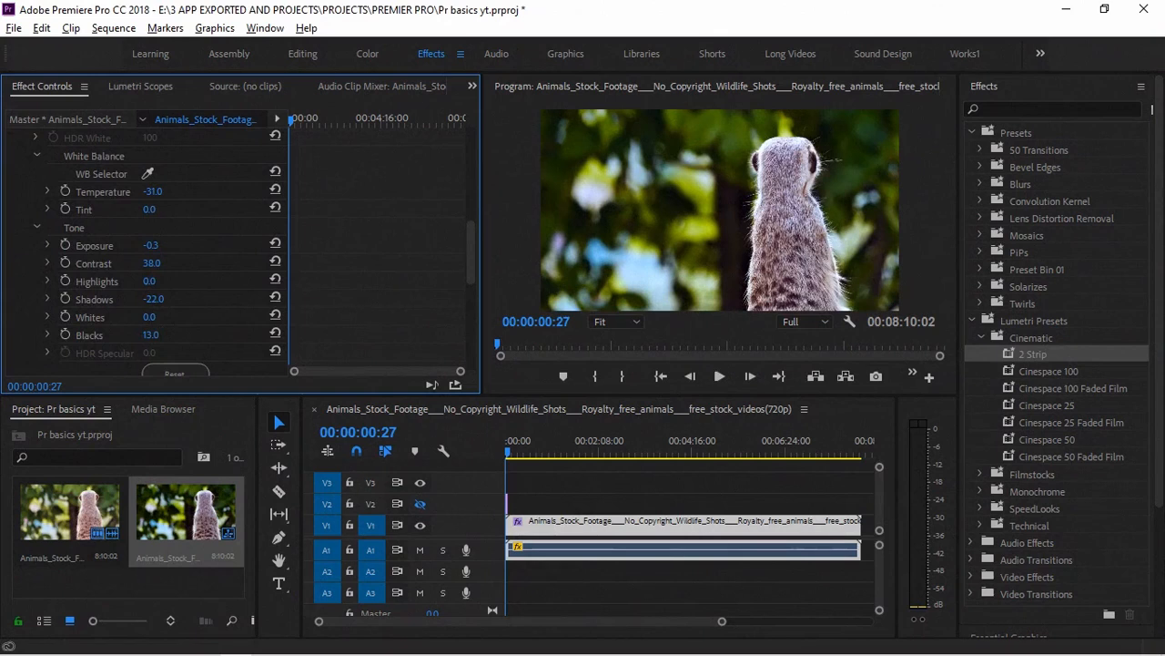
pyautogui.scroll(-4, 177, 326)
pyautogui.moveTo(154, 237); pyautogui.dragTo(183, 237)
pyautogui.scroll(7, 94, 242)
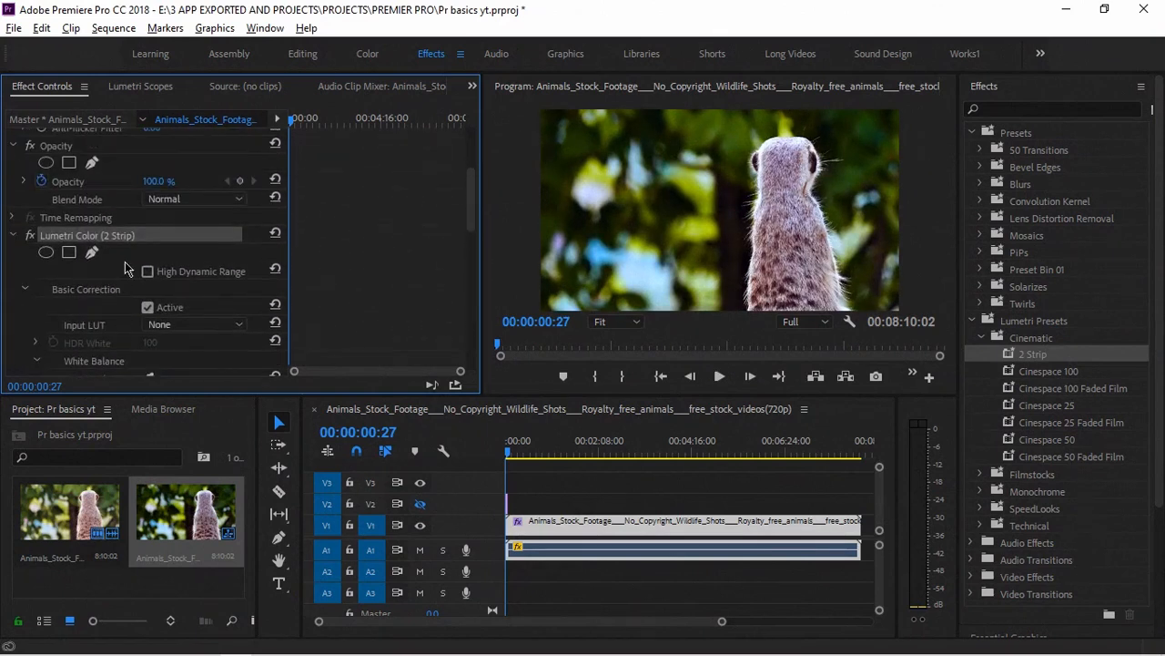
# - Compare the footage with and without the Lumetri Color (2 Strip) effect by repeatedly disabling and re-enabling it
pyautogui.click(30, 235)
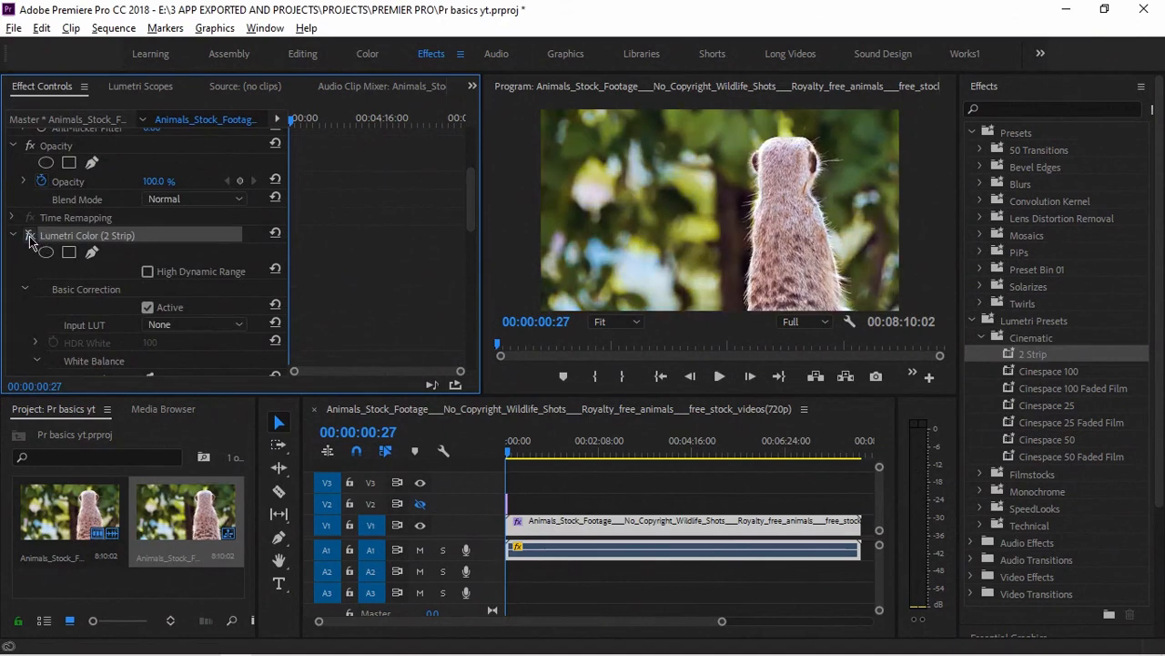
pyautogui.click(29, 235)
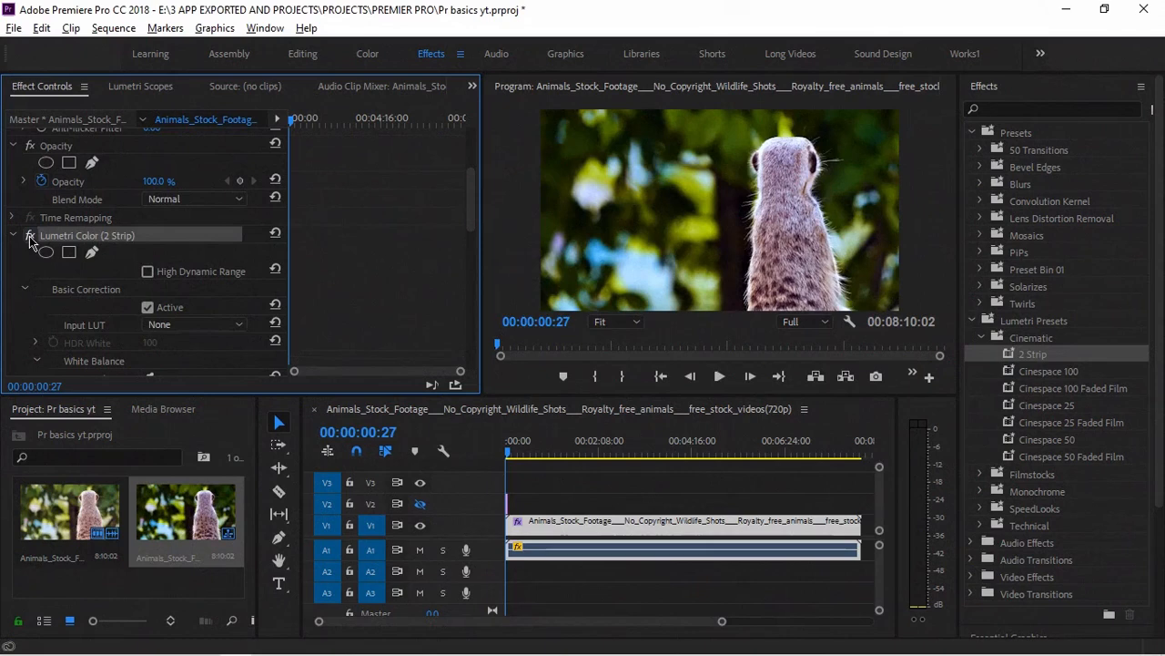
pyautogui.click(29, 235)
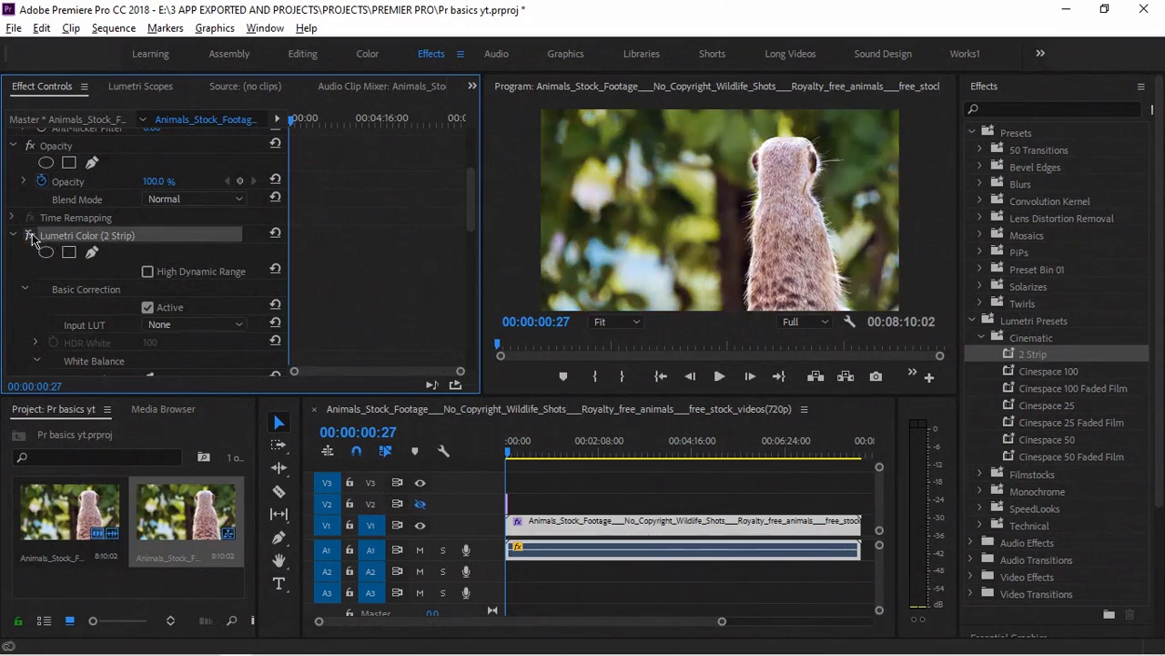
pyautogui.click(30, 235)
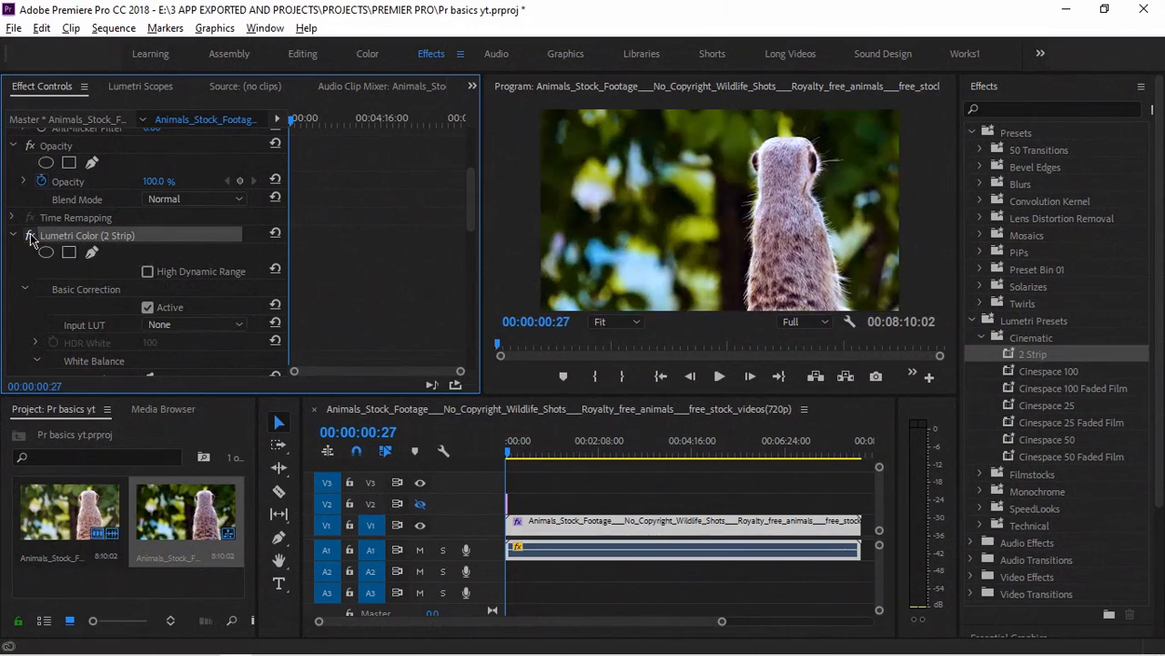
pyautogui.click(30, 236)
pyautogui.click(30, 236)
pyautogui.click(30, 235)
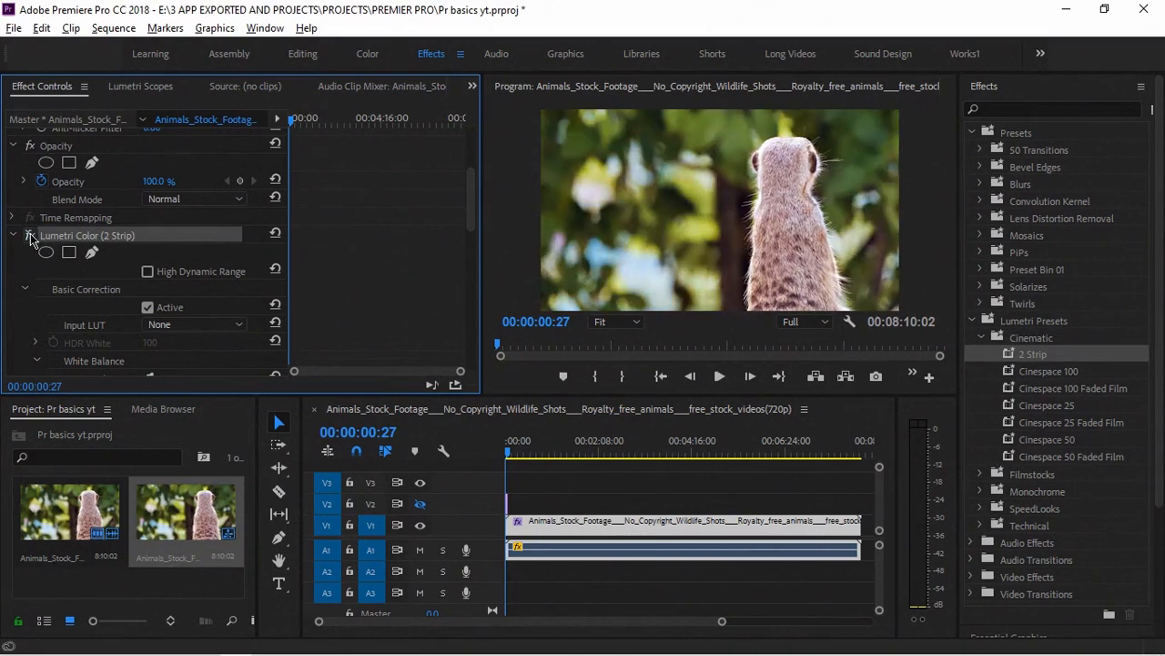
pyautogui.click(31, 236)
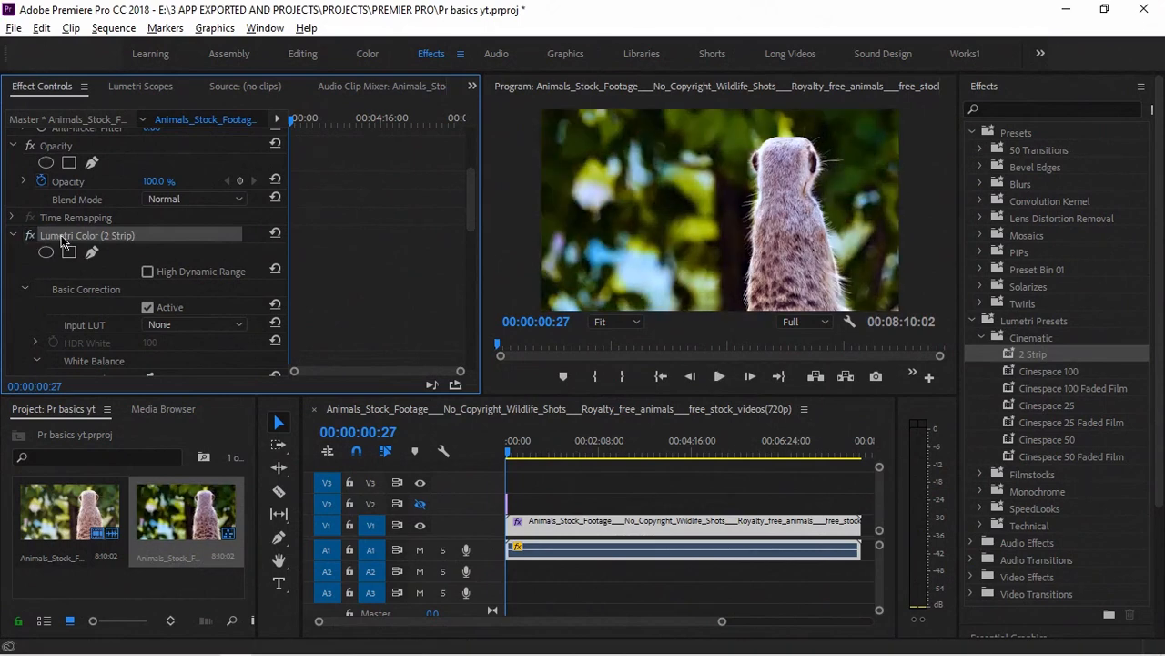
# - Remove the Lumetri Color (2 Strip) effect from the V1 clip, restoring it once before deleting it for good
pyautogui.press('Delete')
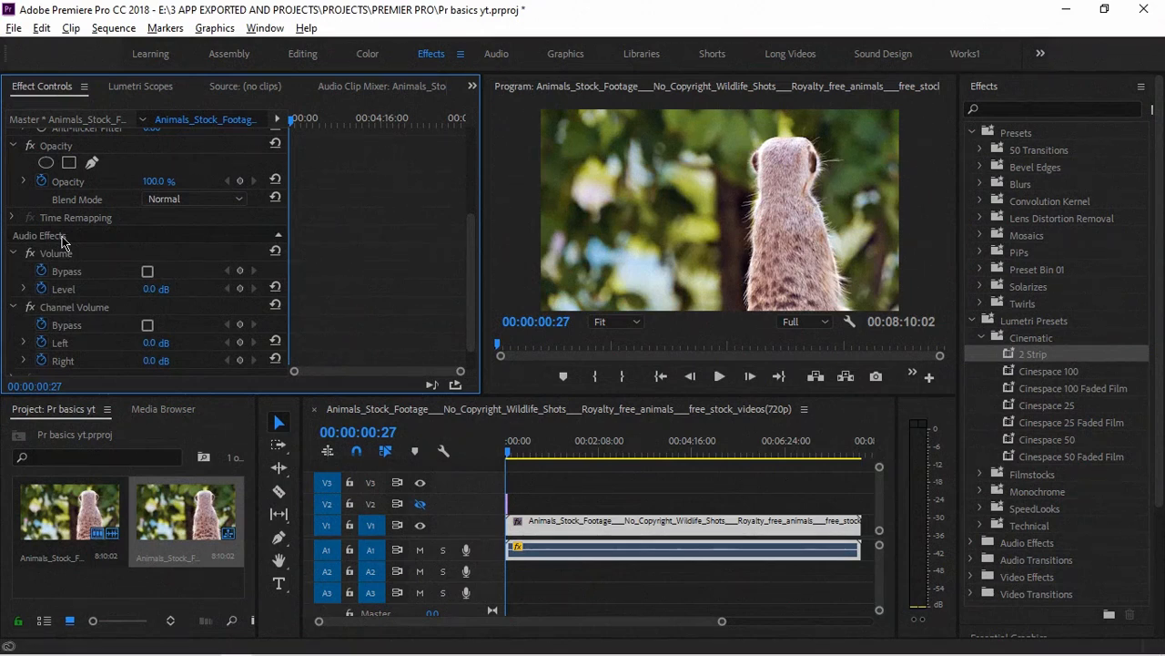
pyautogui.hotkey('ctrl', 'z')
pyautogui.click(78, 238)
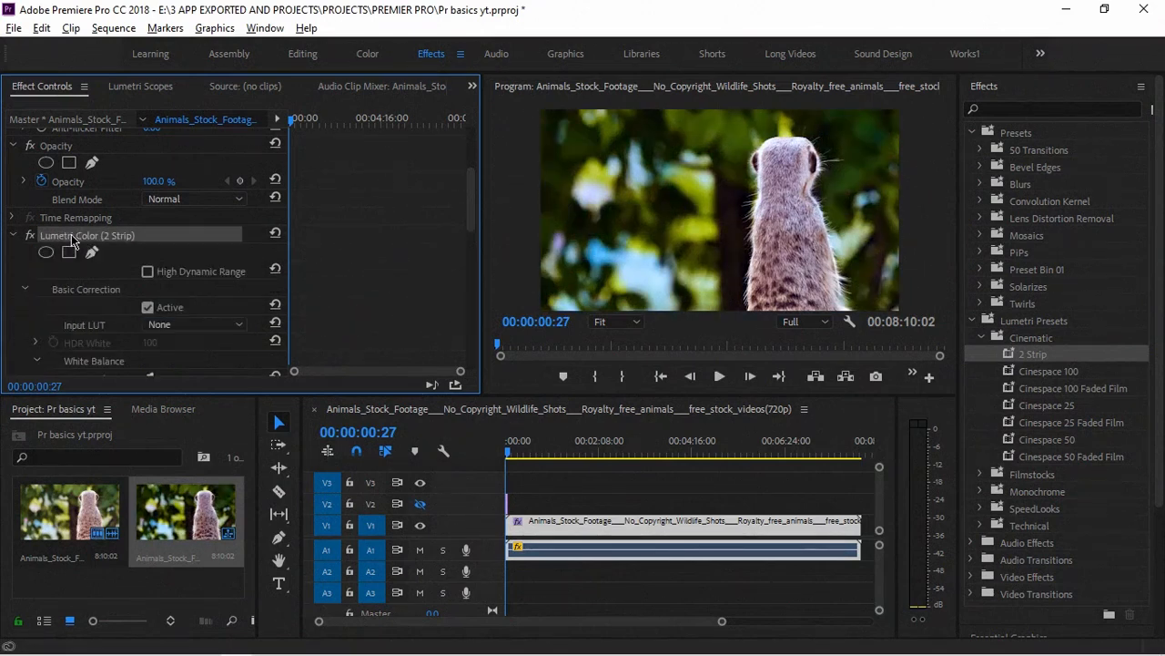
pyautogui.press('Delete')
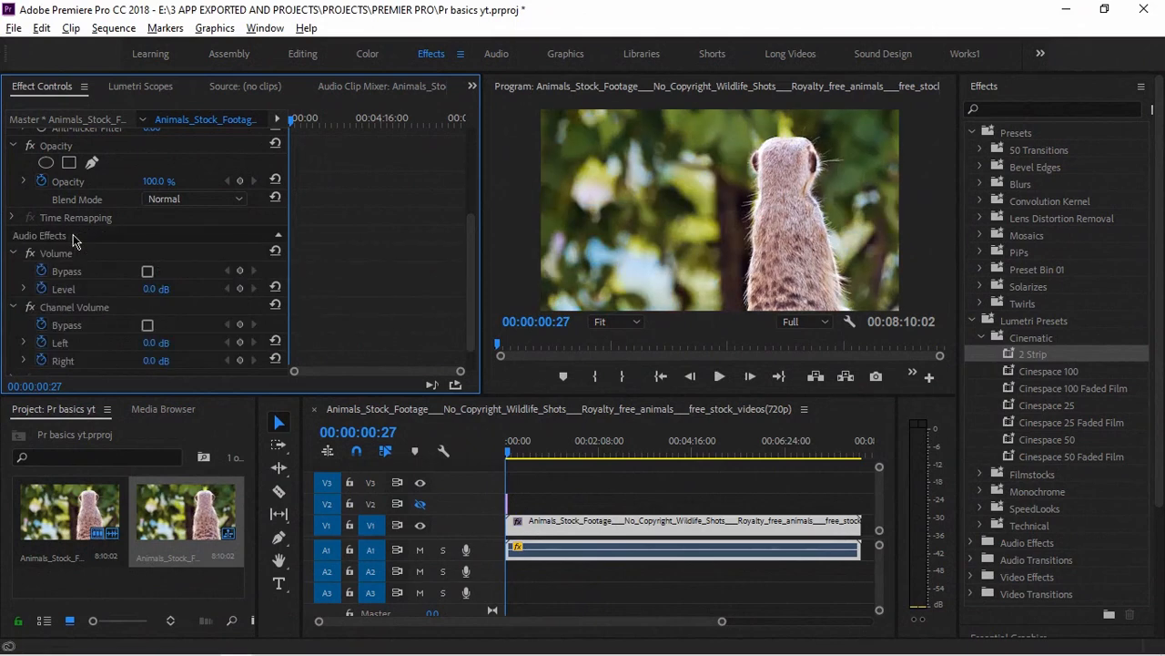
# - Collapse the Lumetri Presets and look through the list of Audio Effects
pyautogui.click(972, 321)
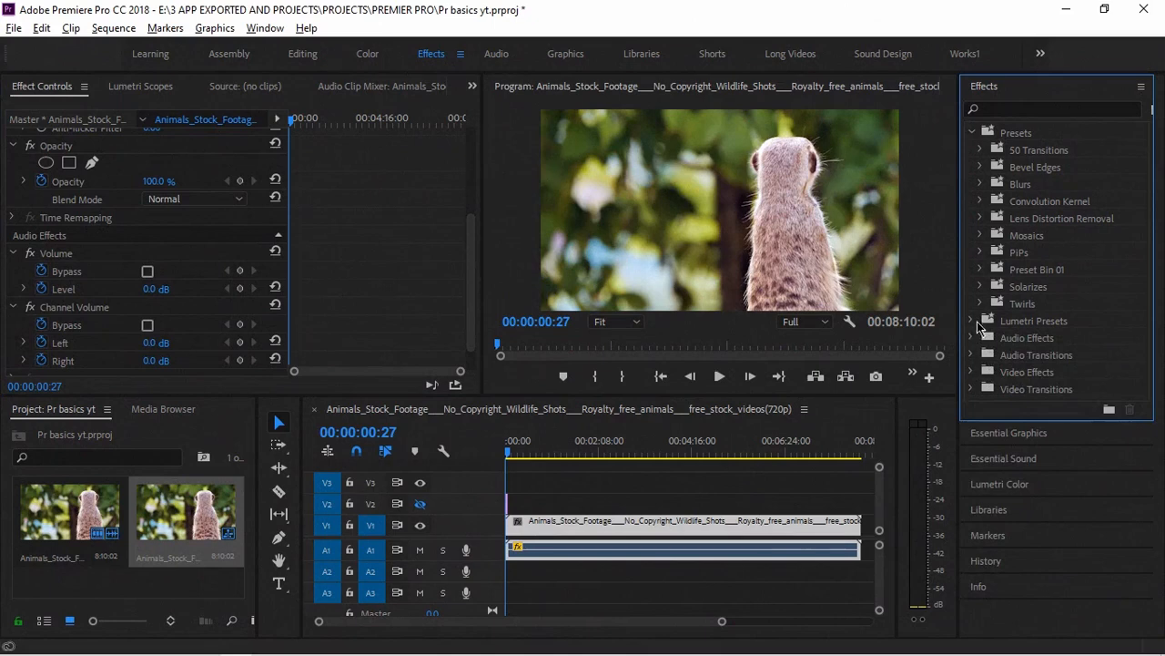
pyautogui.click(973, 338)
pyautogui.scroll(-10, 1009, 364)
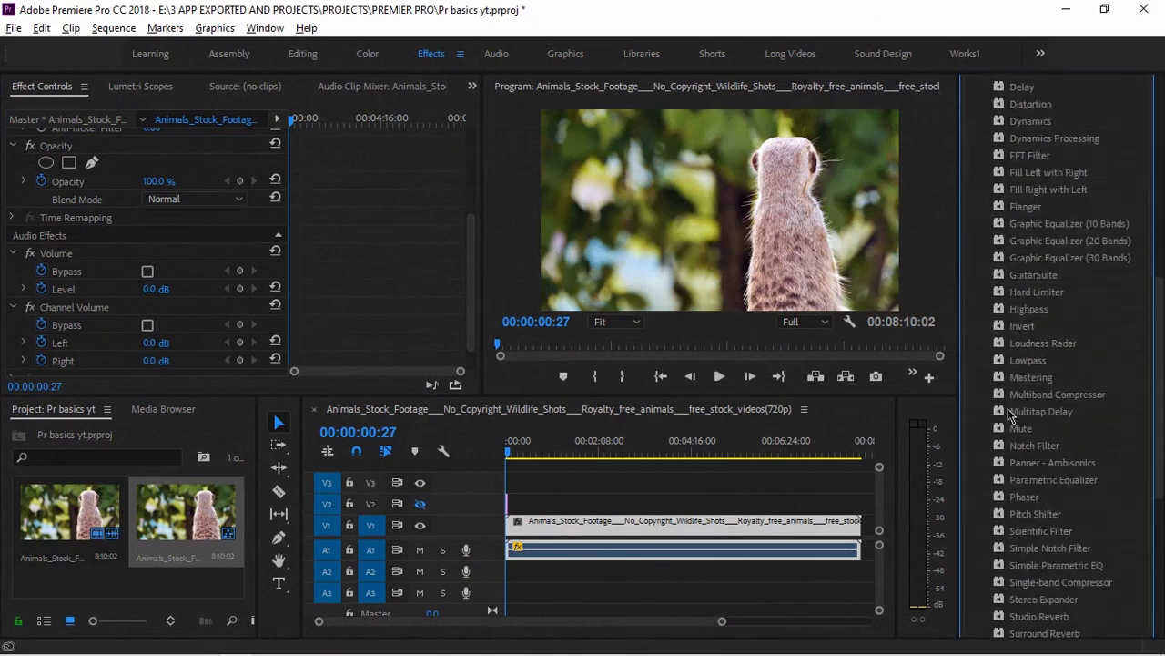
pyautogui.scroll(10, 1029, 347)
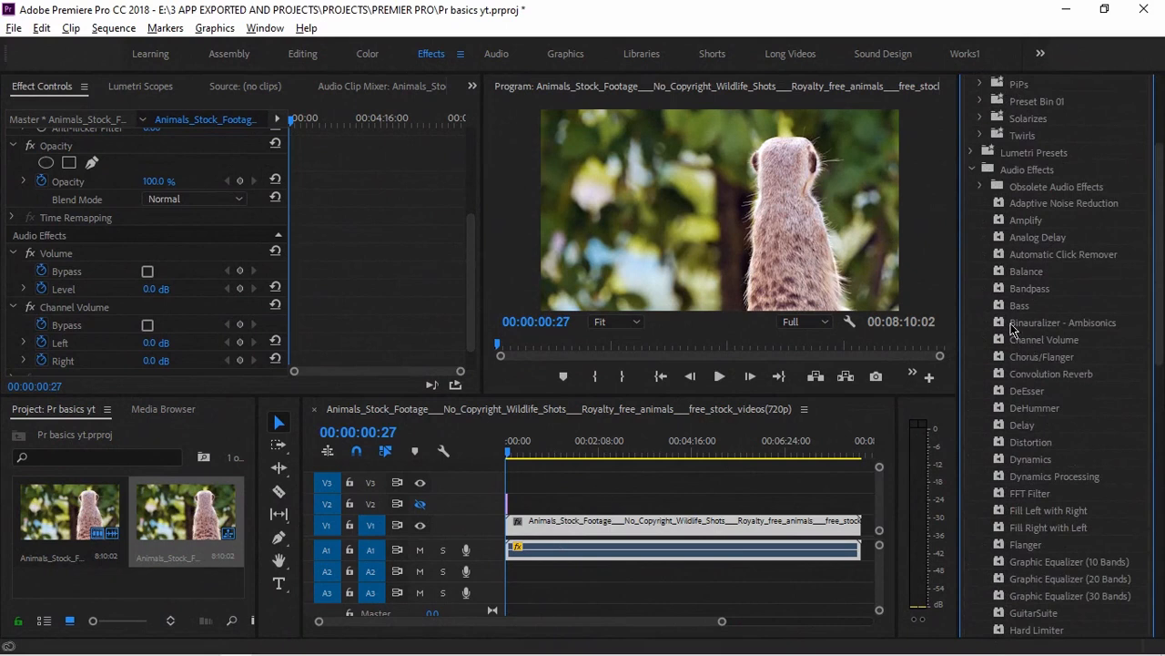
pyautogui.click(972, 170)
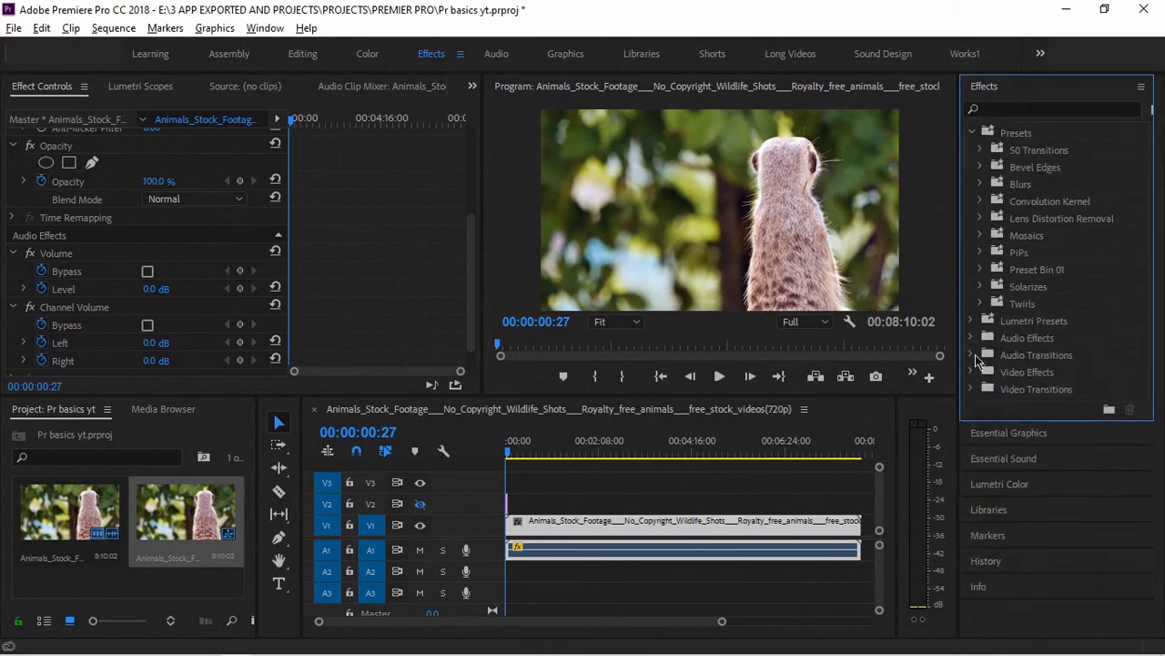
# - Apply Gaussian Blur from the Blur & Sharpen group of Video Effects to the V1 clip
pyautogui.click(972, 372)
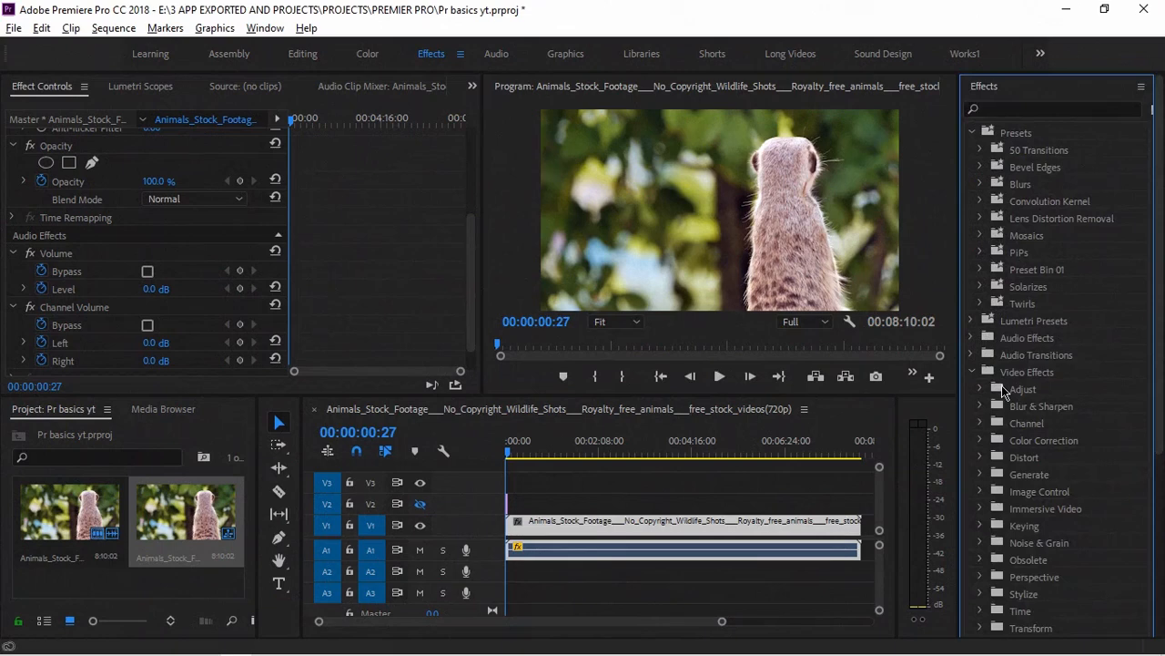
pyautogui.scroll(-3, 1004, 389)
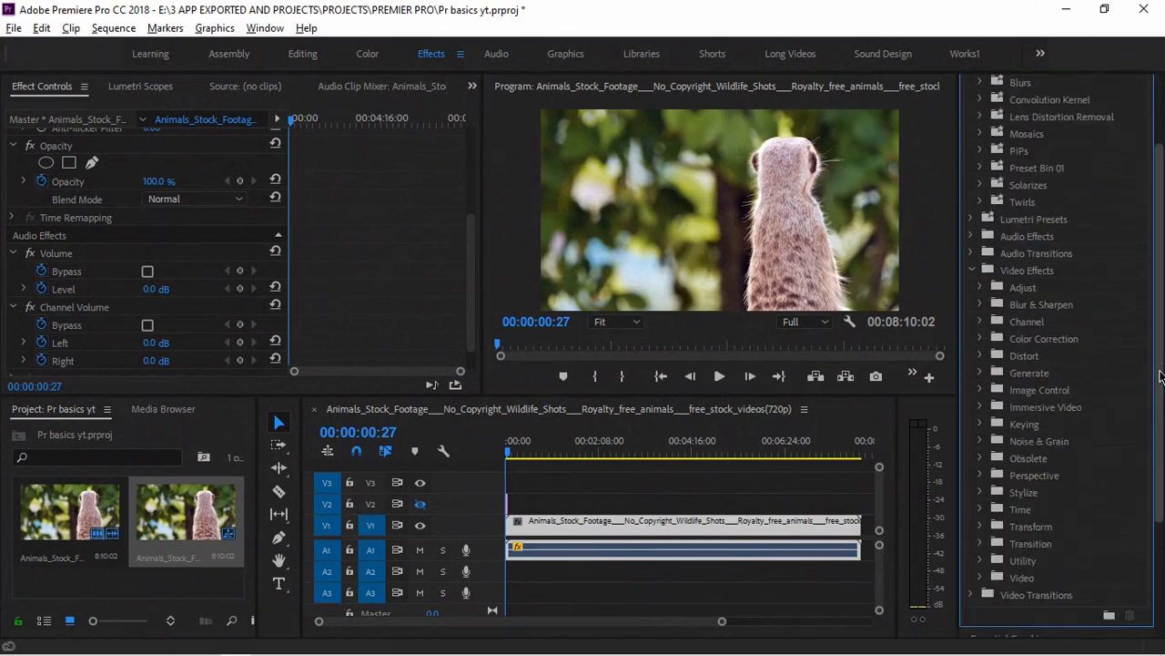
pyautogui.click(980, 331)
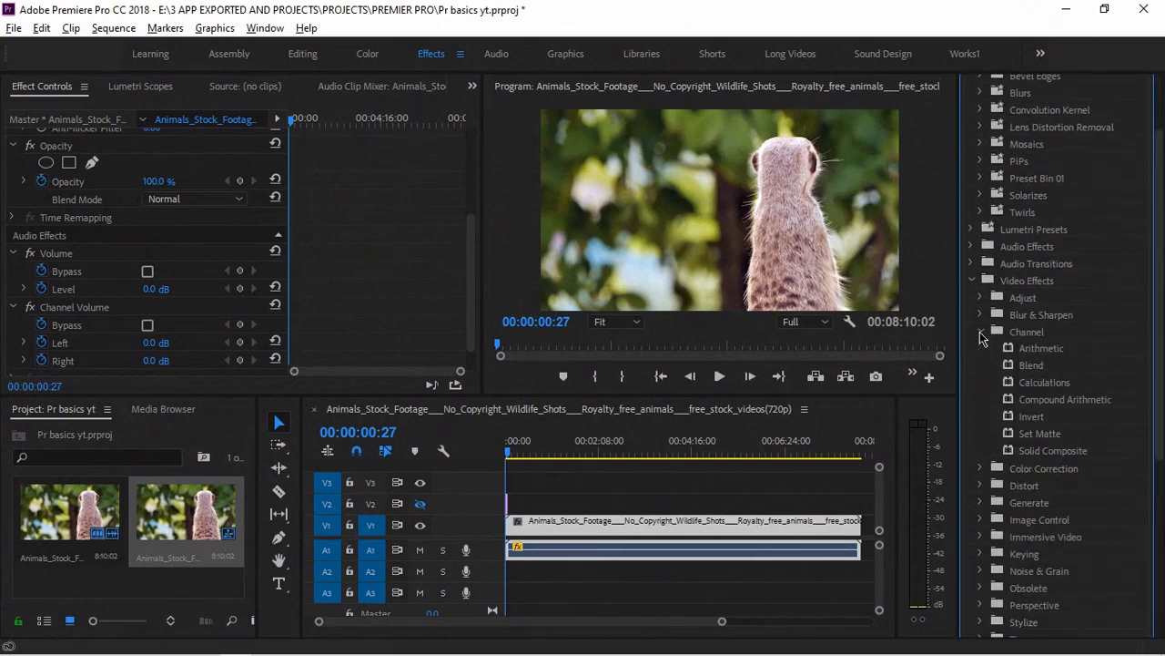
pyautogui.click(981, 332)
pyautogui.click(982, 315)
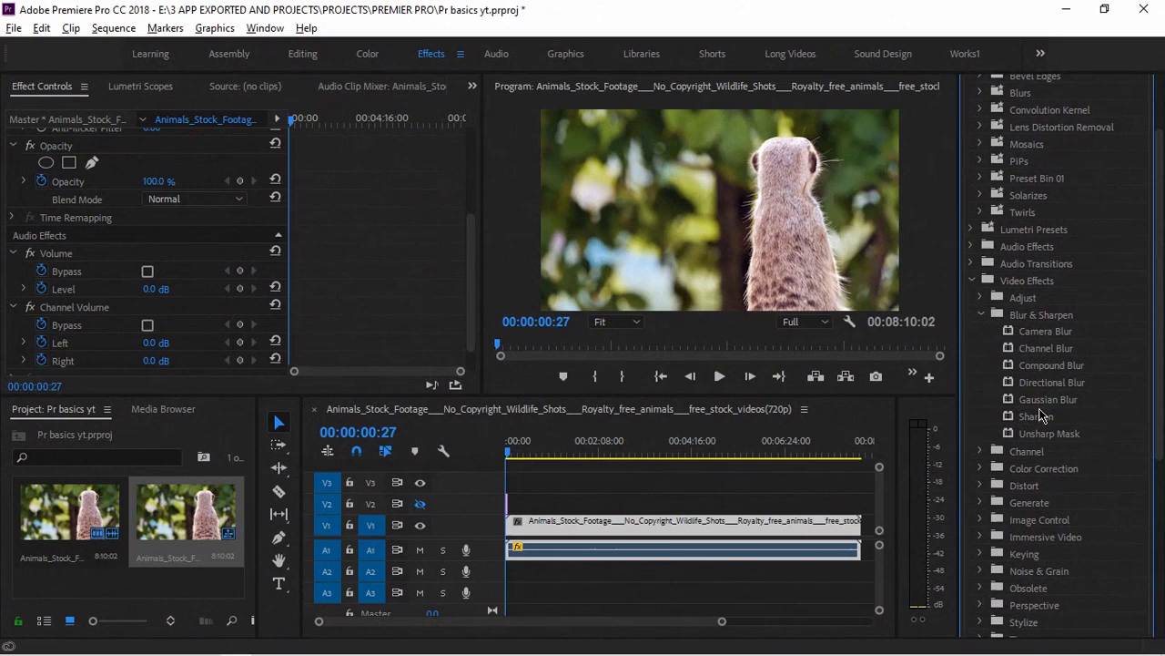
pyautogui.moveTo(1029, 405); pyautogui.dragTo(638, 523)
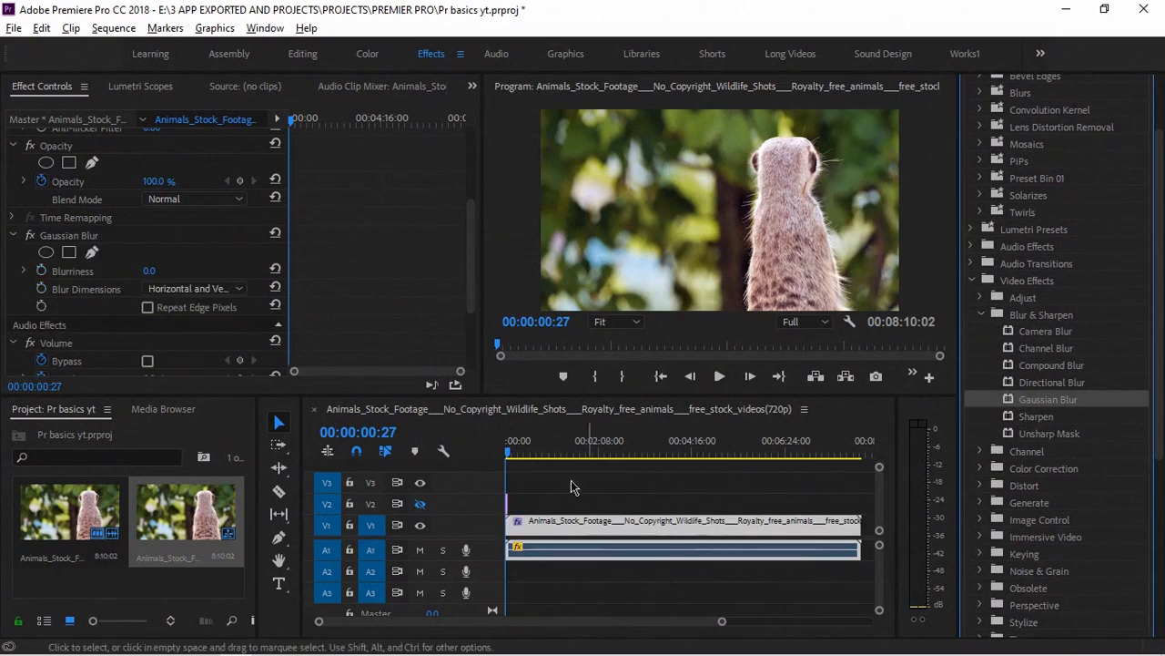
# - Try a Gaussian Blur blurriness of 64 with Repeat Edge Pixels on and off, and undo the blurriness change
pyautogui.scroll(4, 382, 235)
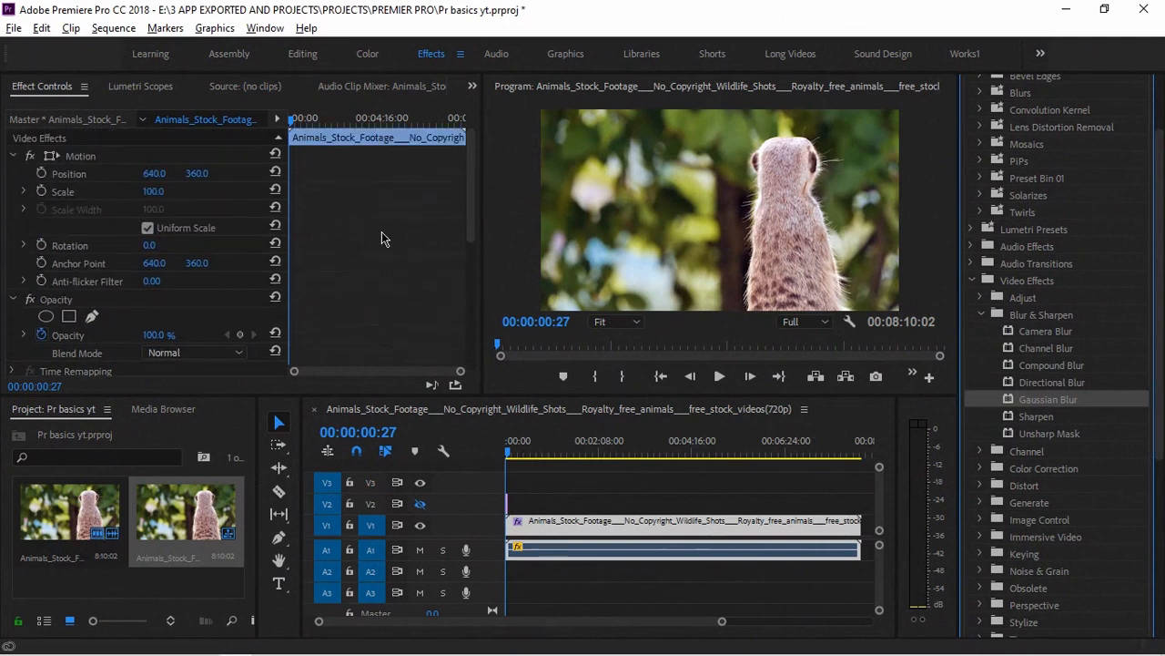
pyautogui.scroll(-4, 388, 246)
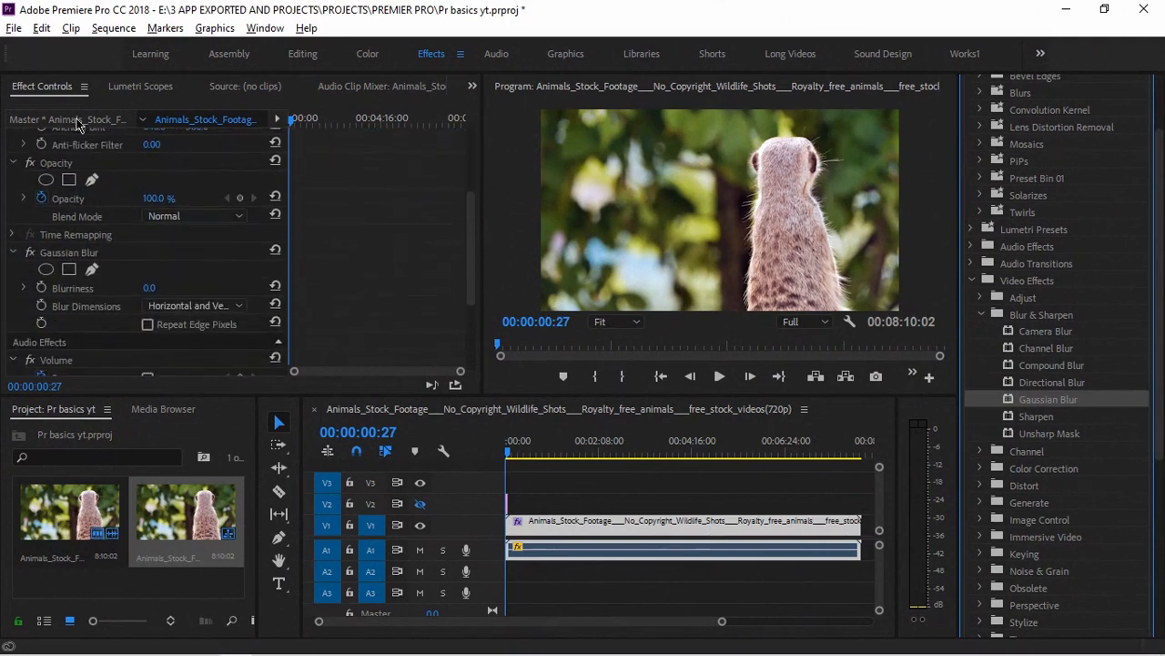
pyautogui.scroll(-1, 387, 257)
pyautogui.scroll(-1, 389, 257)
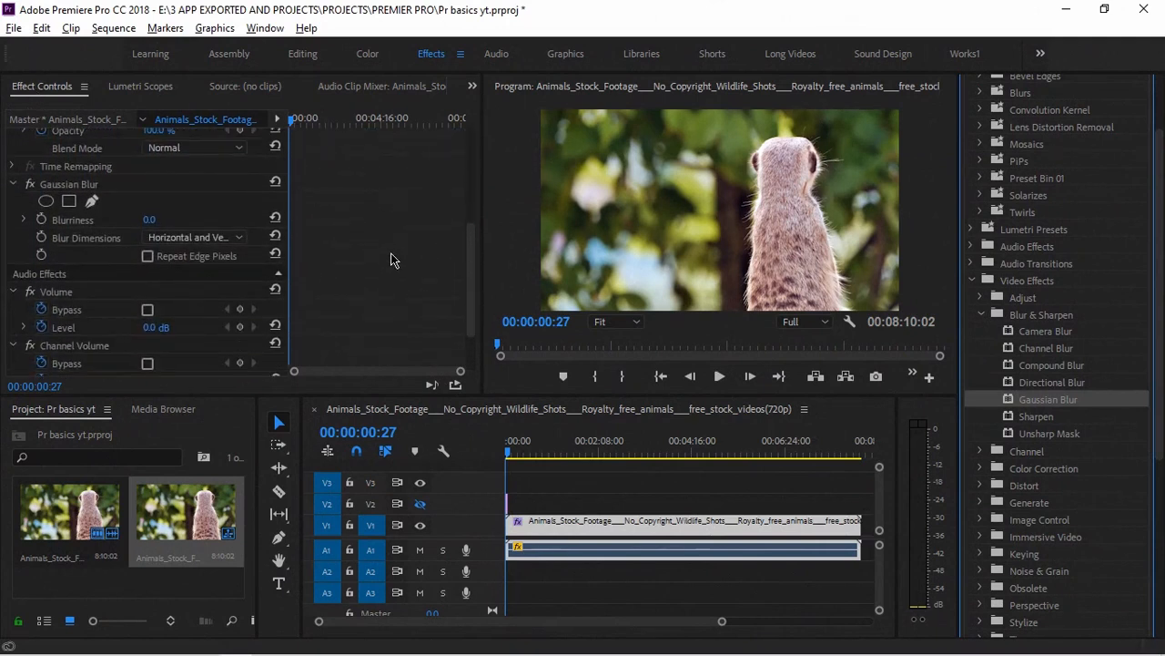
pyautogui.click(68, 186)
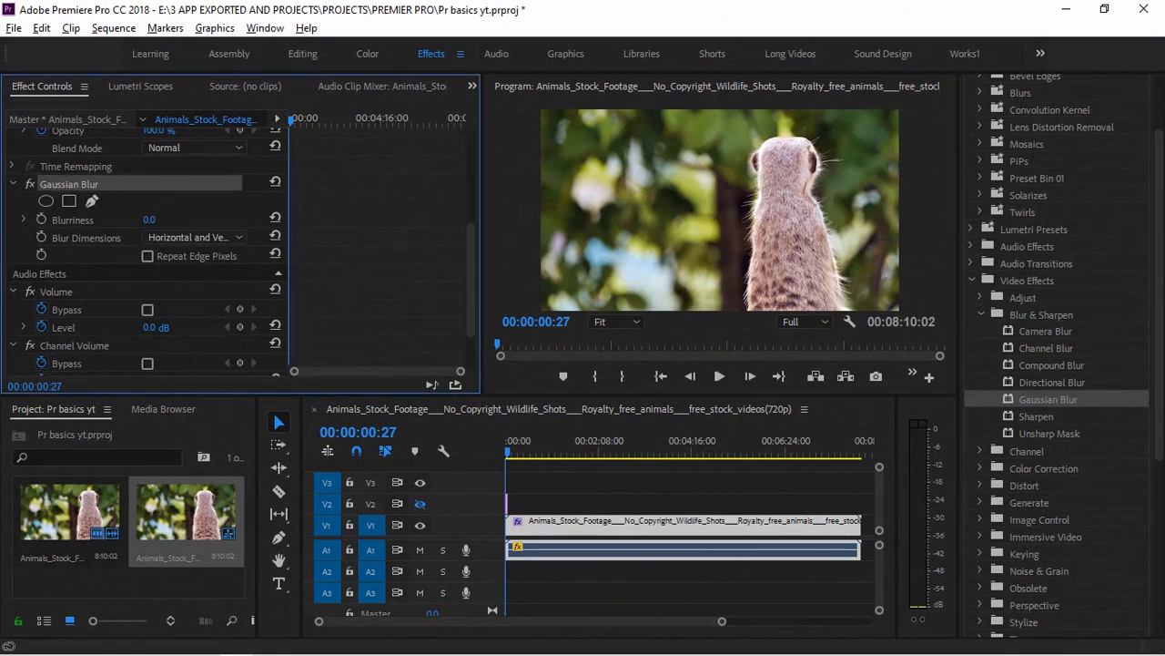
pyautogui.moveTo(149, 220); pyautogui.dragTo(208, 220)
pyautogui.click(146, 258)
pyautogui.click(147, 256)
pyautogui.click(147, 255)
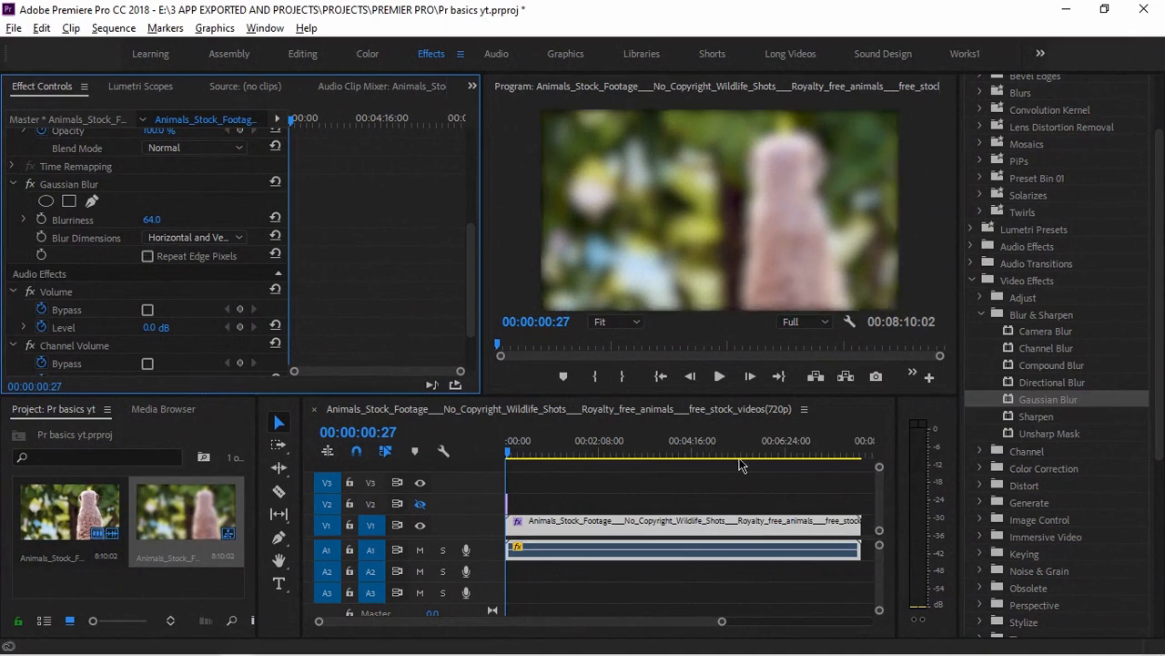
pyautogui.hotkey('ctrl', 'z')
# - Look through the remaining Video Effects groups, including Noise & Grain and Video, and collapse the Video Effects folder
pyautogui.scroll(-4, 1018, 469)
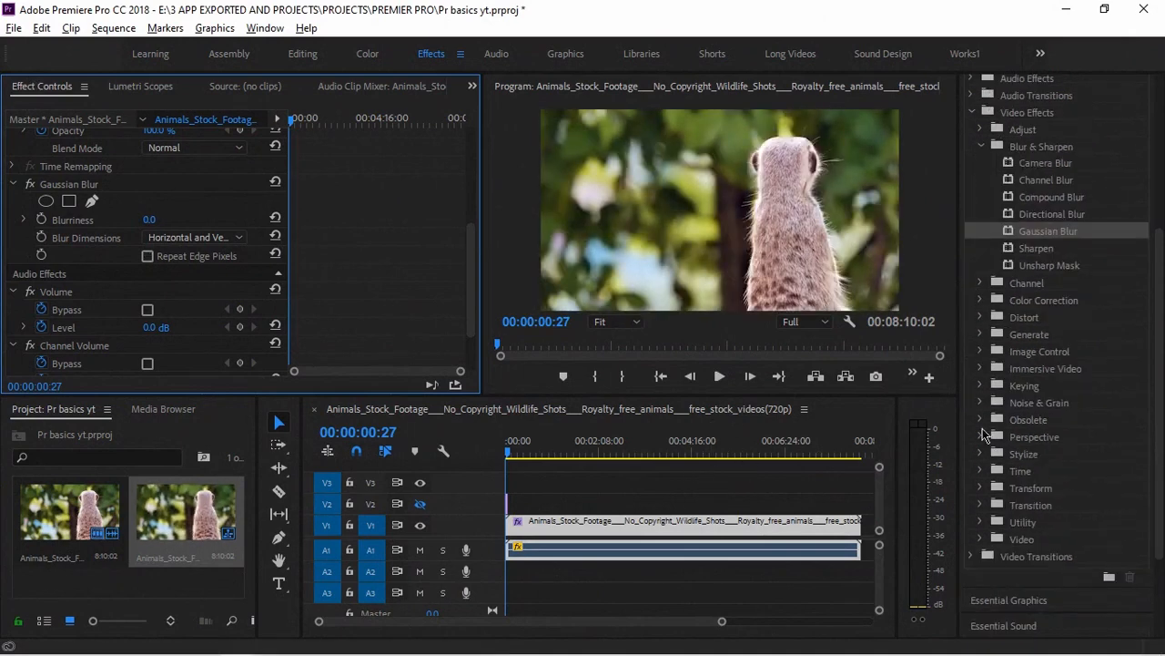
pyautogui.click(980, 402)
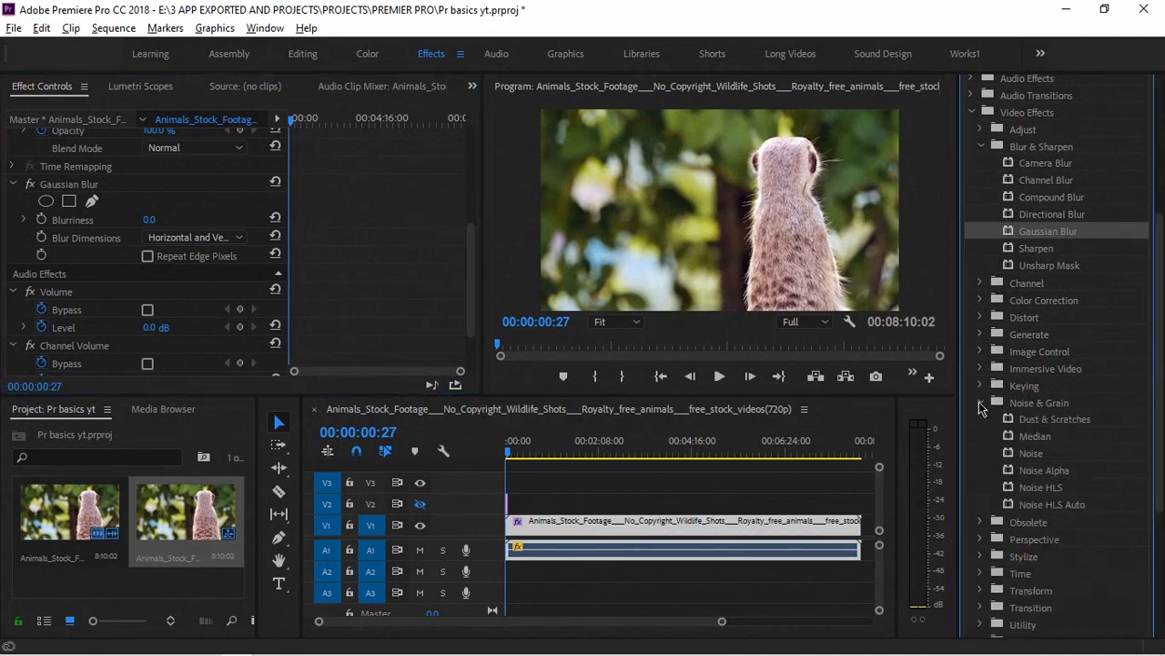
pyautogui.click(980, 402)
pyautogui.click(982, 539)
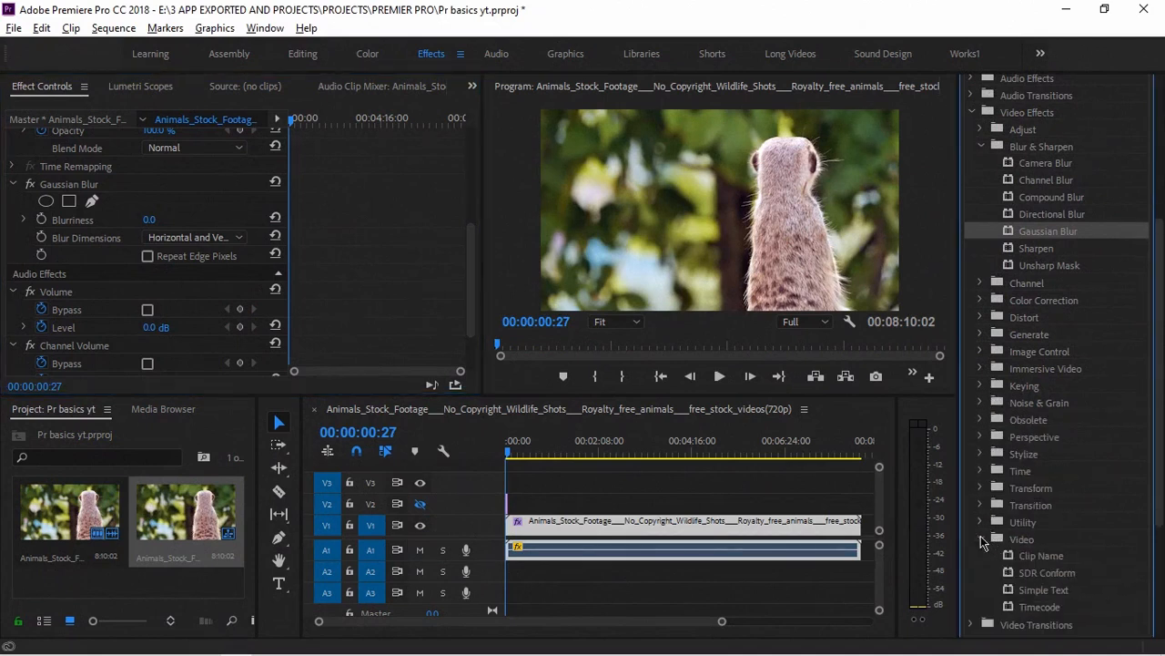
pyautogui.click(979, 539)
pyautogui.scroll(5, 995, 463)
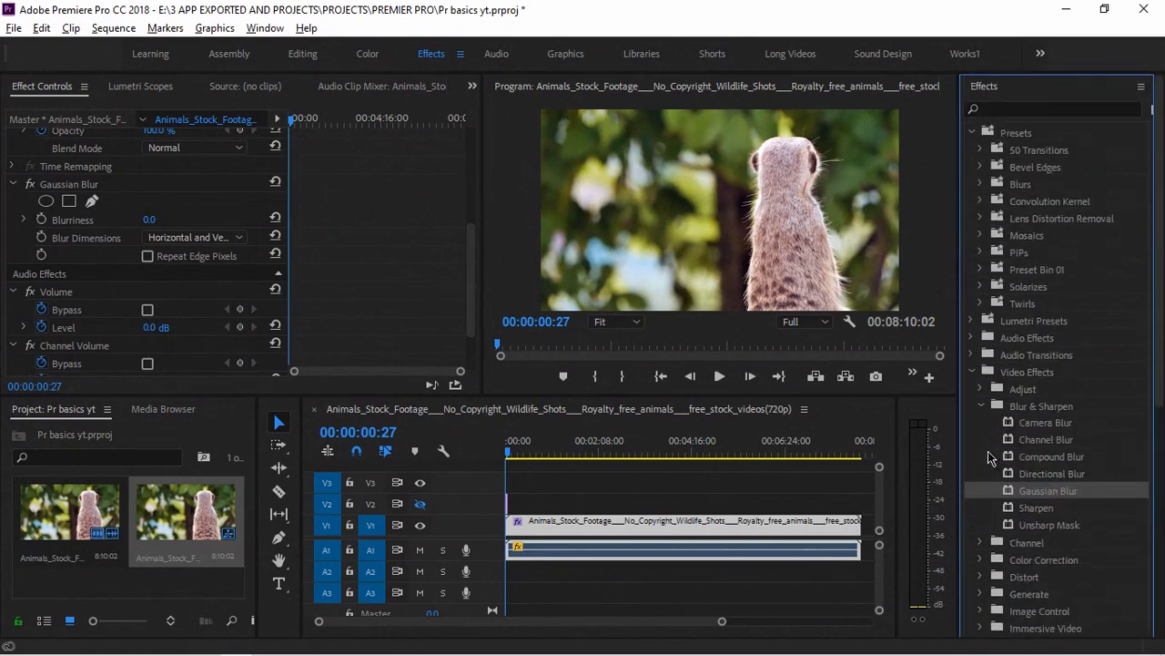
pyautogui.click(971, 372)
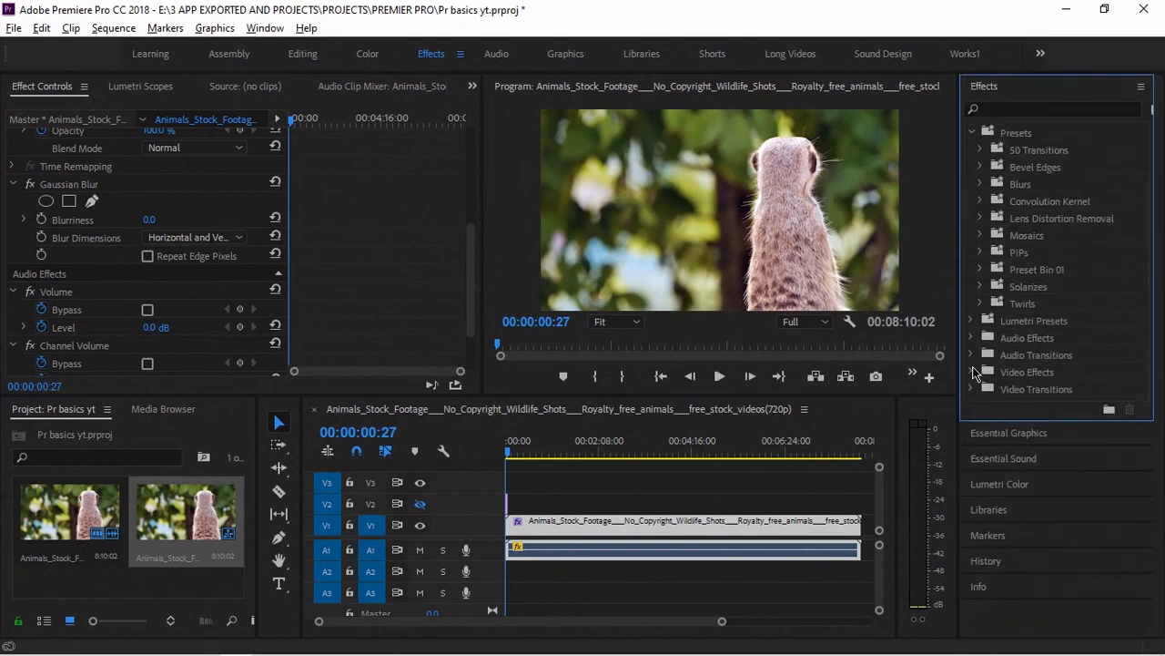
# - Try the Bottom preset of Color Zoom 01 from the 50 Transitions presets on the V1 clip and undo it
pyautogui.click(974, 132)
pyautogui.click(973, 132)
pyautogui.click(982, 152)
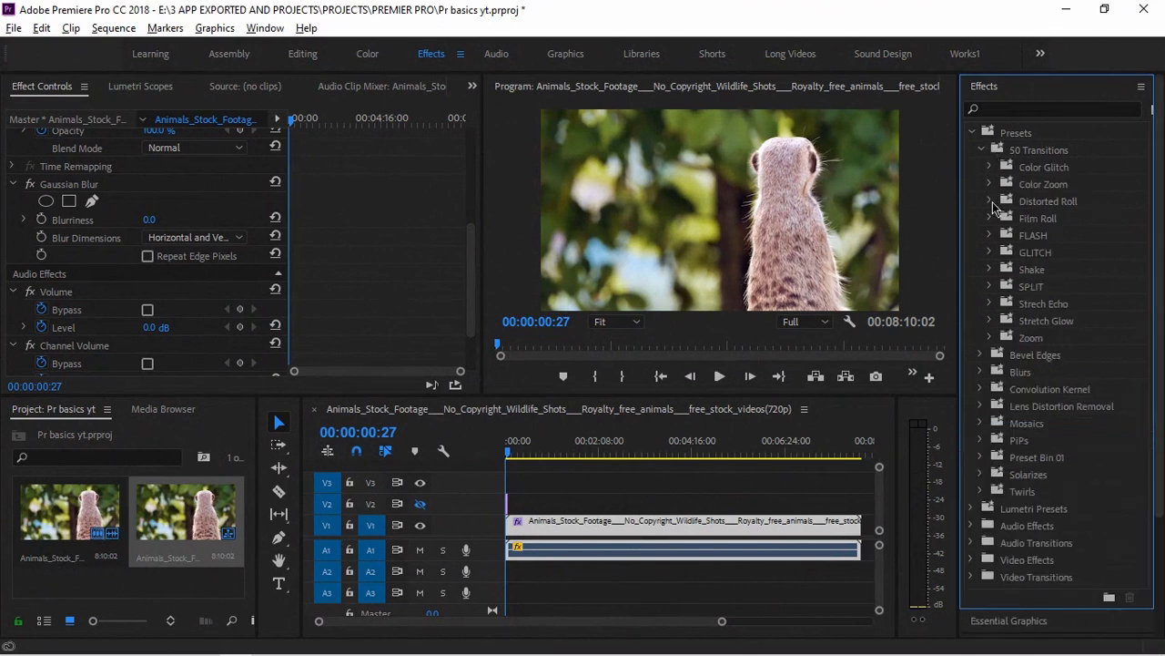
pyautogui.click(991, 184)
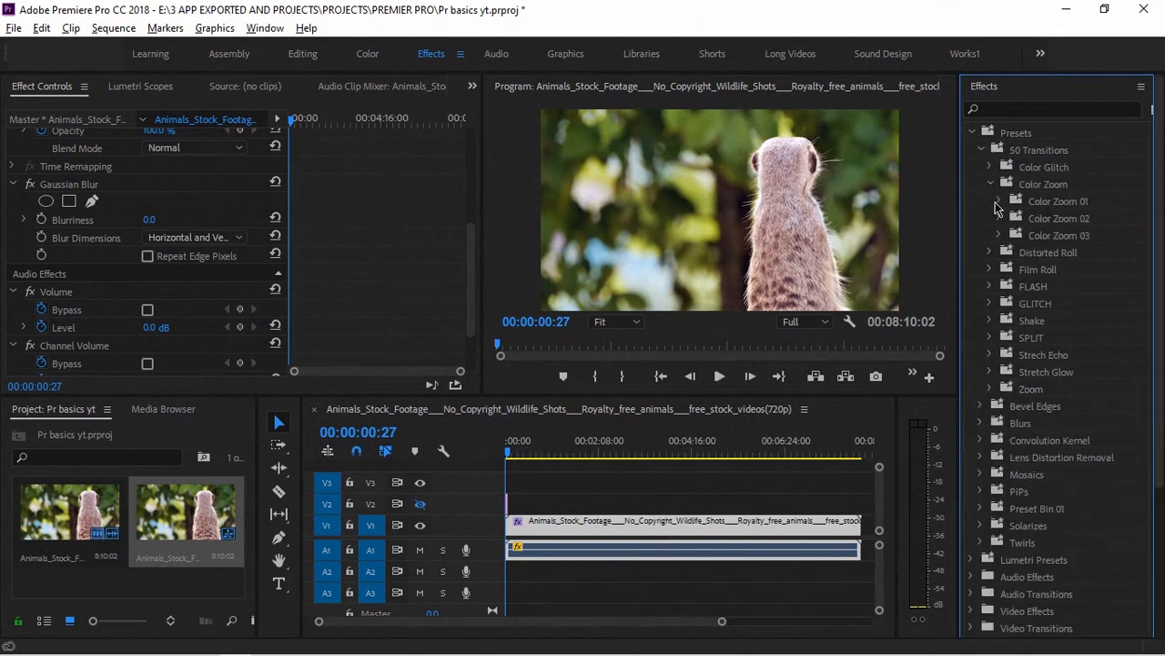
pyautogui.click(997, 201)
pyautogui.click(1052, 218)
pyautogui.moveTo(663, 383); pyautogui.dragTo(575, 535)
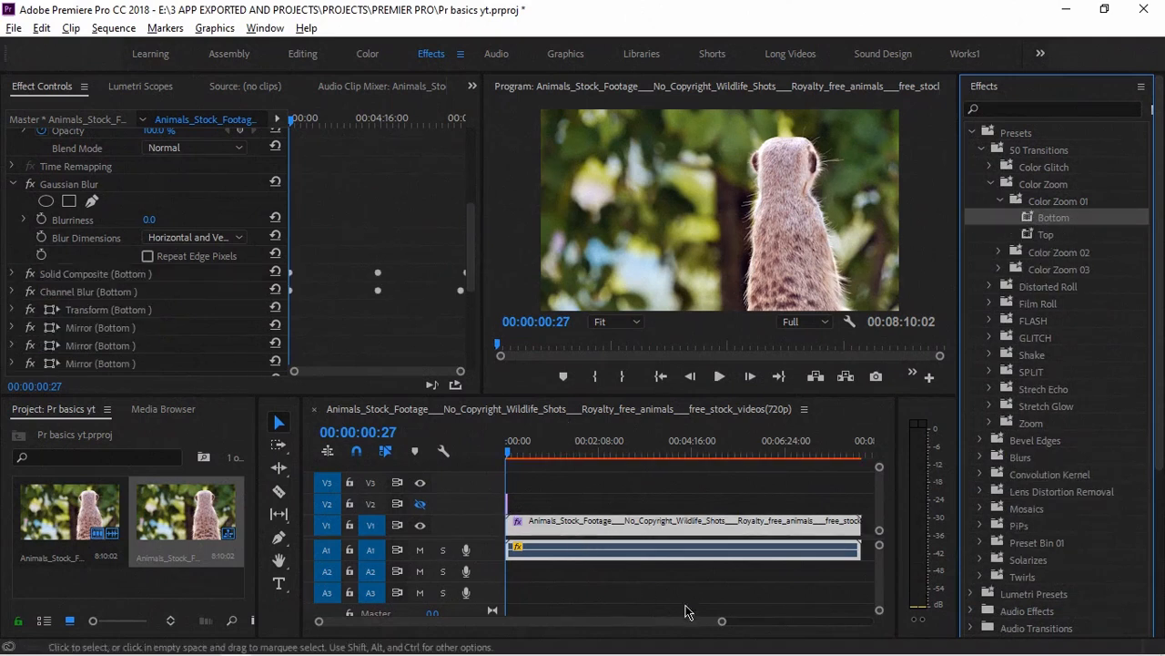
pyautogui.moveTo(722, 621); pyautogui.dragTo(600, 621)
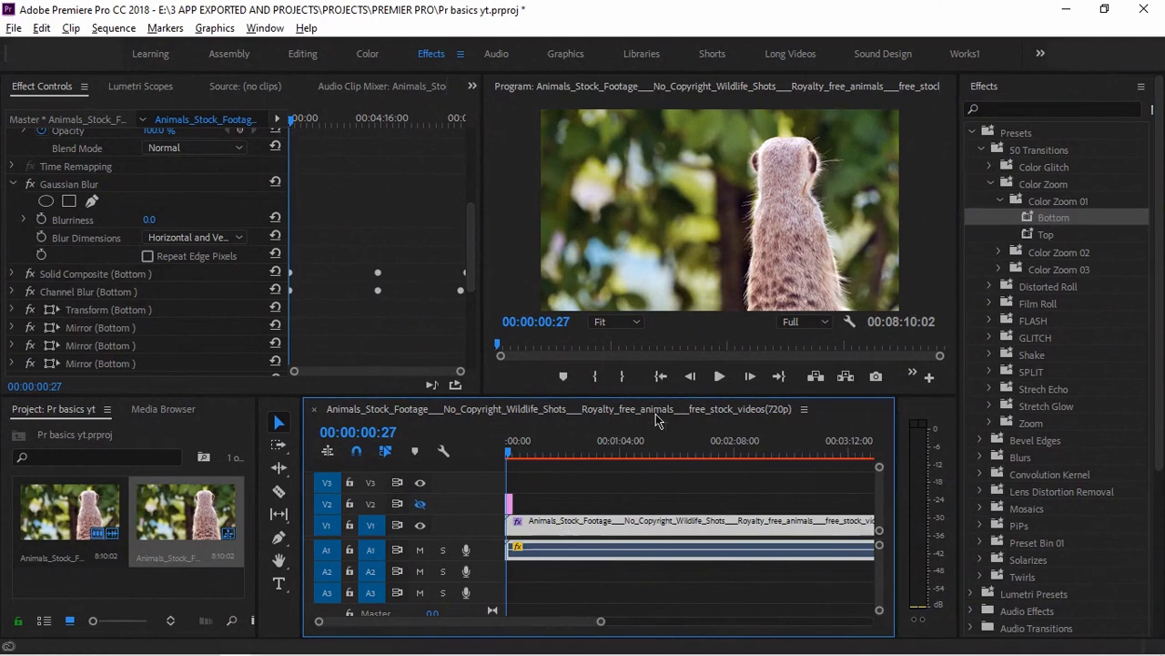
pyautogui.hotkey('ctrl', 'z')
# - Try the Flash 01 preset on the whole V1 clip, play it back, and undo the preset
pyautogui.click(993, 322)
pyautogui.moveTo(1036, 336); pyautogui.dragTo(562, 542)
pyautogui.press('space')
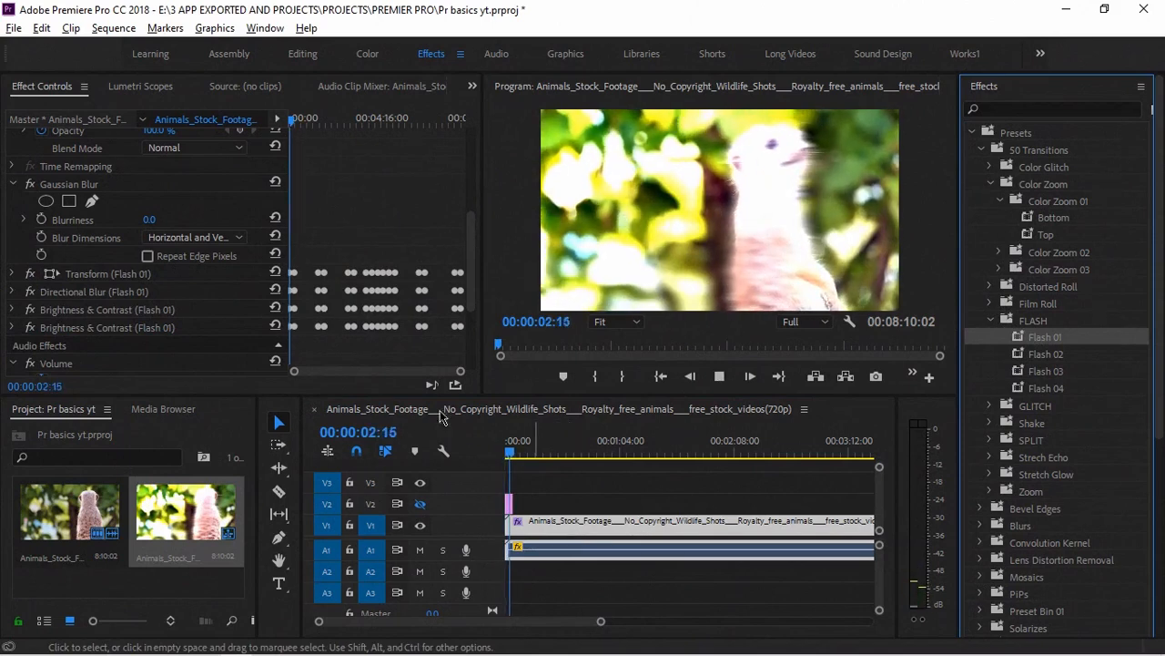
pyautogui.moveTo(293, 120)
pyautogui.mouseDown()
pyautogui.moveTo(317, 123)
pyautogui.moveTo(287, 122)
pyautogui.mouseUp()
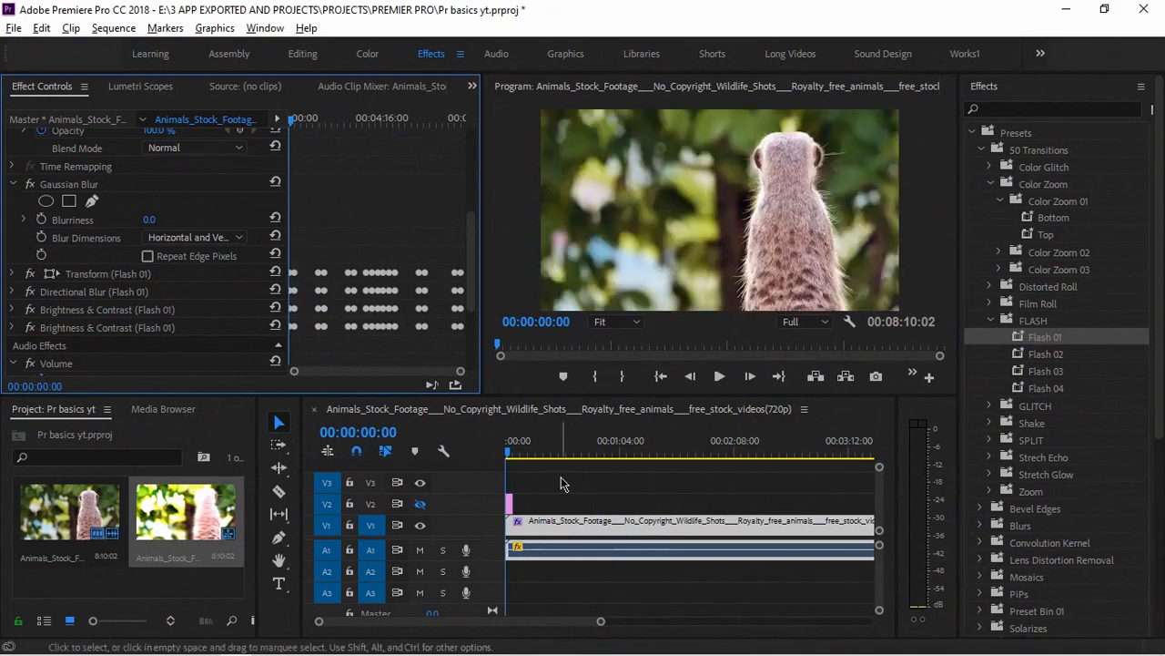
pyautogui.hotkey('ctrl', 'z')
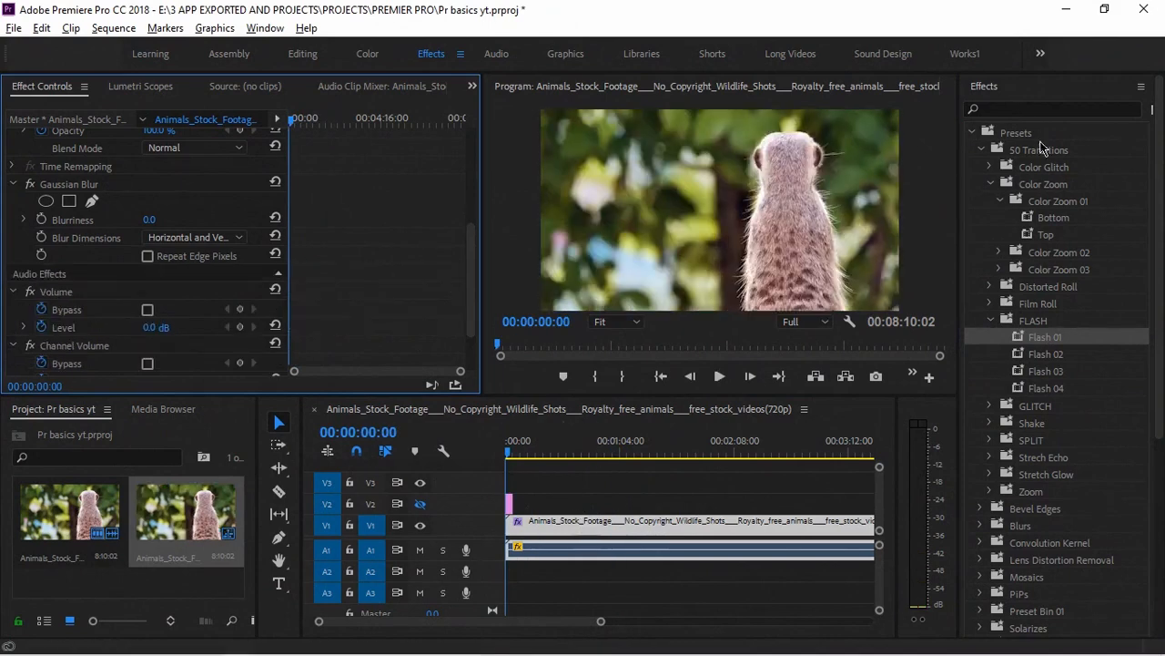
# - Cut the V1 clip and its audio at 00:00:00:10 with the Razor tool
pyautogui.moveTo(603, 620); pyautogui.dragTo(504, 640)
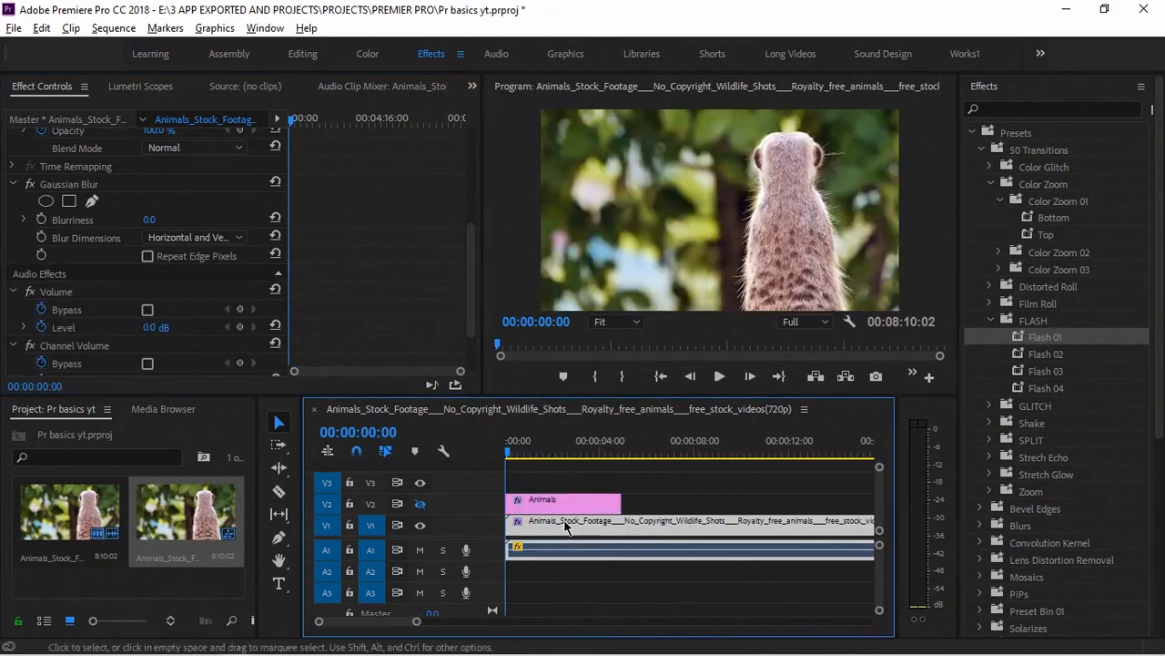
pyautogui.hotkey('shift', 'Right')
pyautogui.hotkey('shift', 'Right')
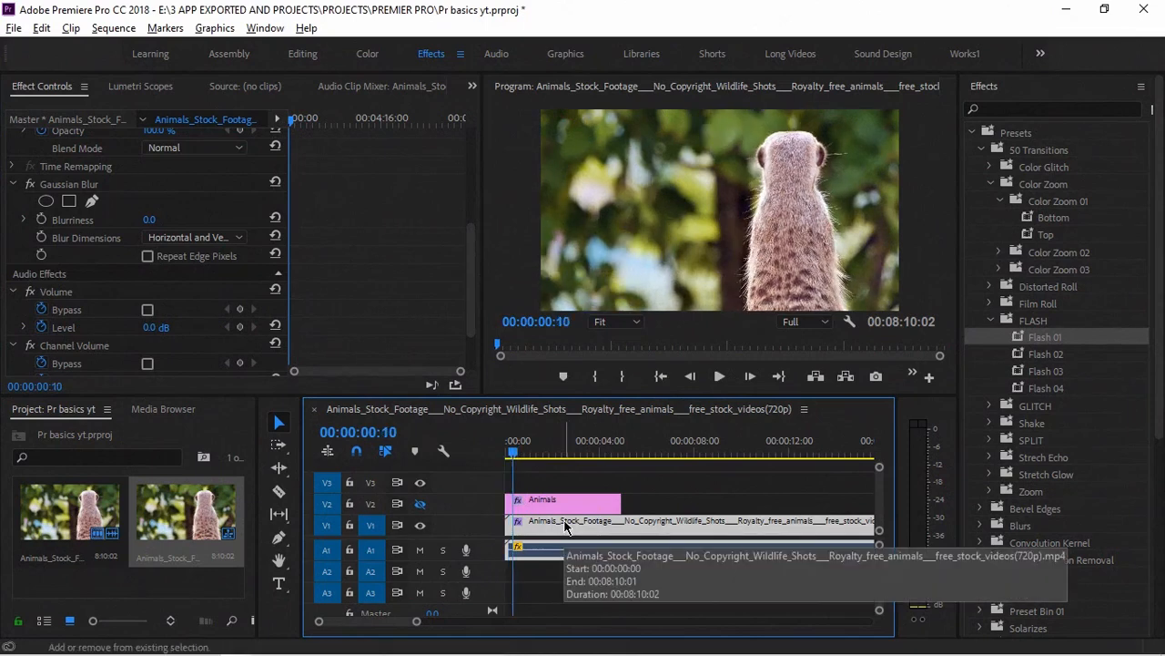
pyautogui.press('c')
pyautogui.click(513, 523)
pyautogui.press('v')
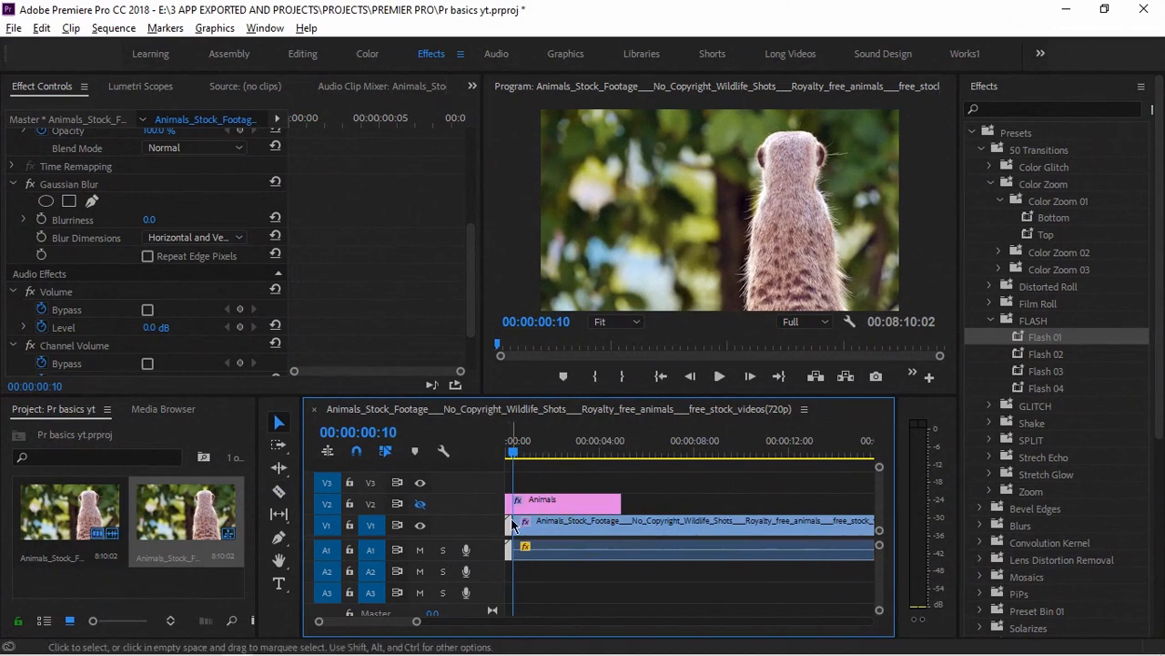
# - Apply the Flash 01 preset to the short first piece of the V1 clip and play it from the start
pyautogui.click(510, 454)
pyautogui.moveTo(1038, 337); pyautogui.dragTo(509, 525)
pyautogui.moveTo(510, 455); pyautogui.dragTo(493, 459)
pyautogui.press('space')
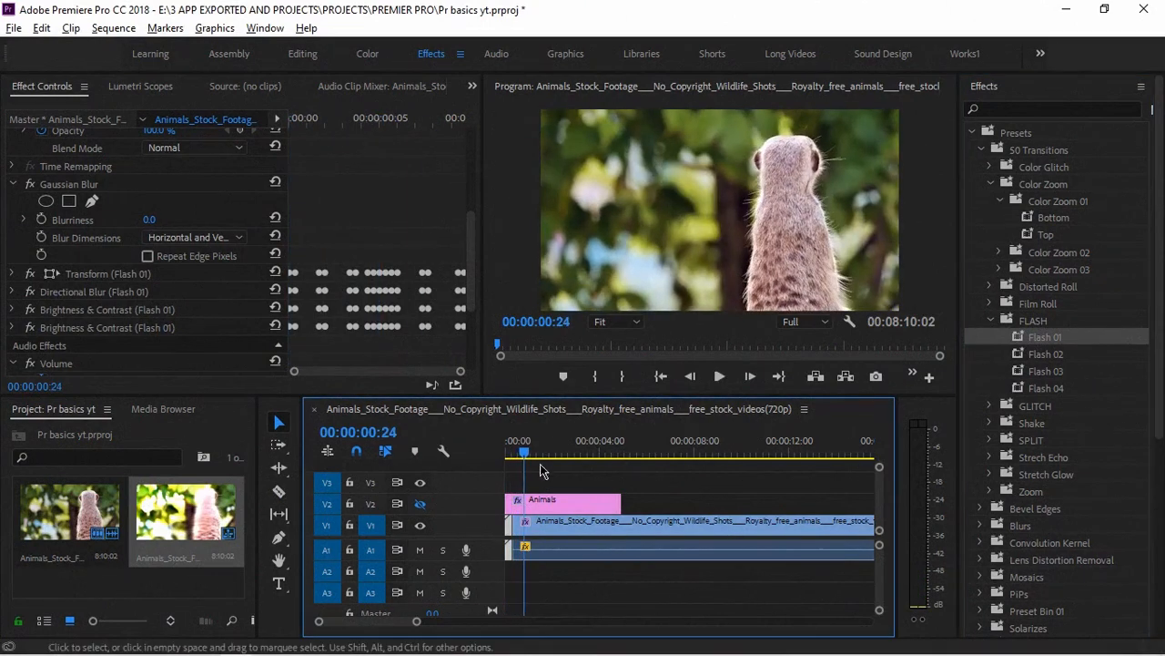
pyautogui.click(503, 450)
pyautogui.press('space')
pyautogui.press('space')
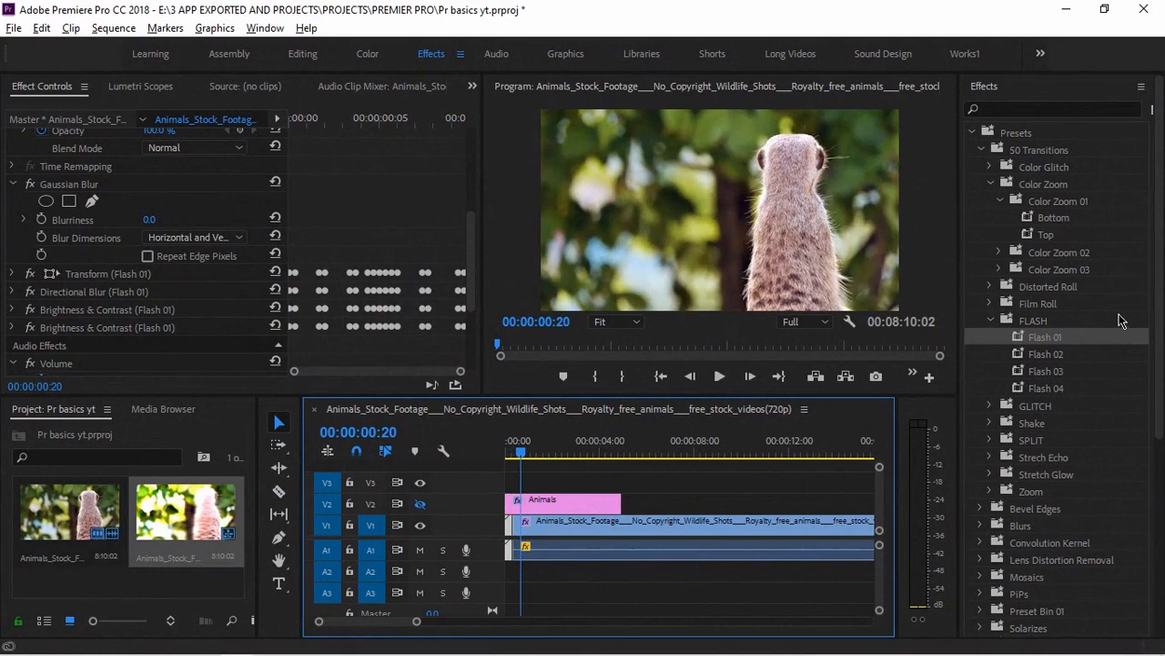
# - Collapse the 50 Transitions bin and the Presets folder in the effects list
pyautogui.click(982, 149)
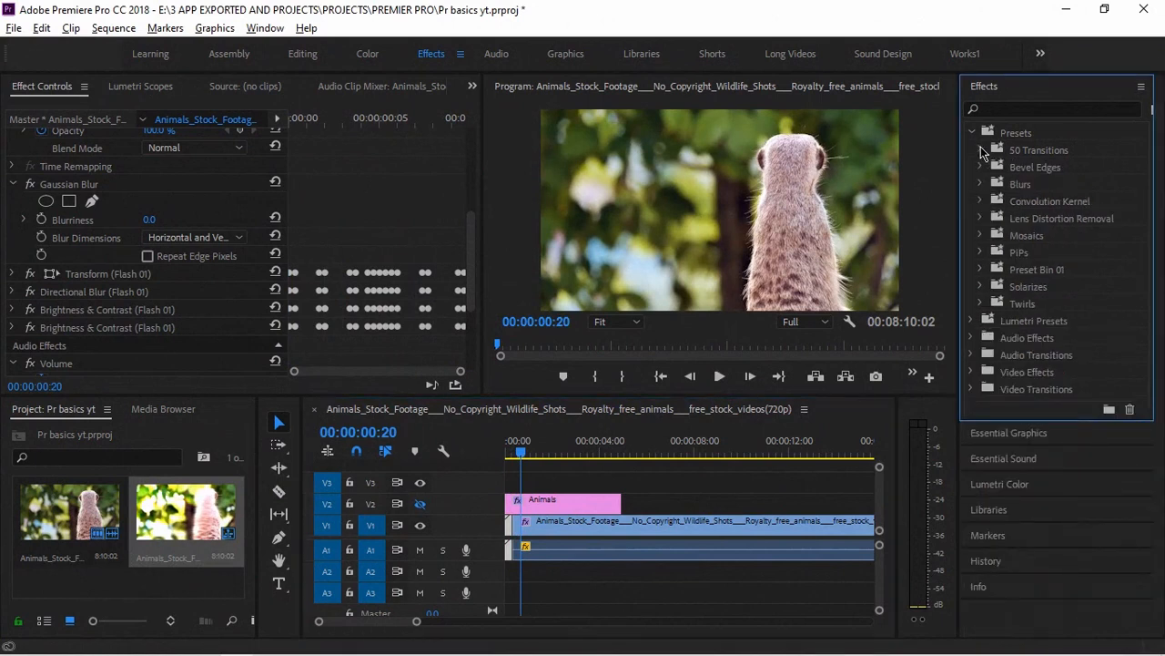
pyautogui.click(1025, 153)
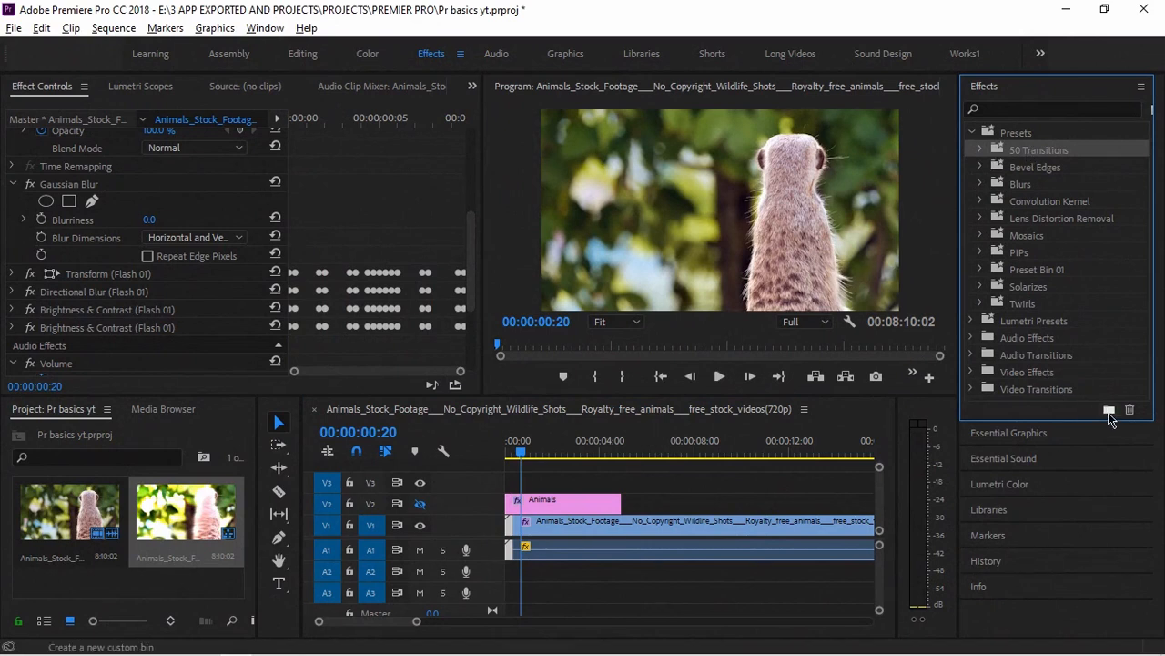
pyautogui.hotkey('ctrl', 's')
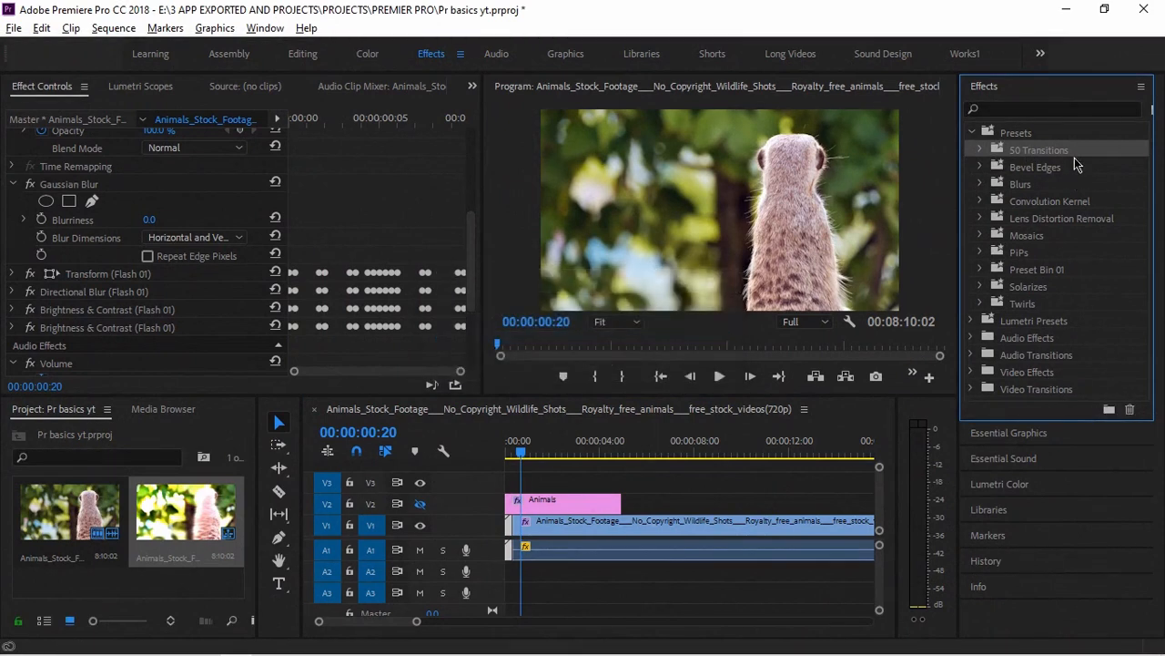
pyautogui.click(971, 132)
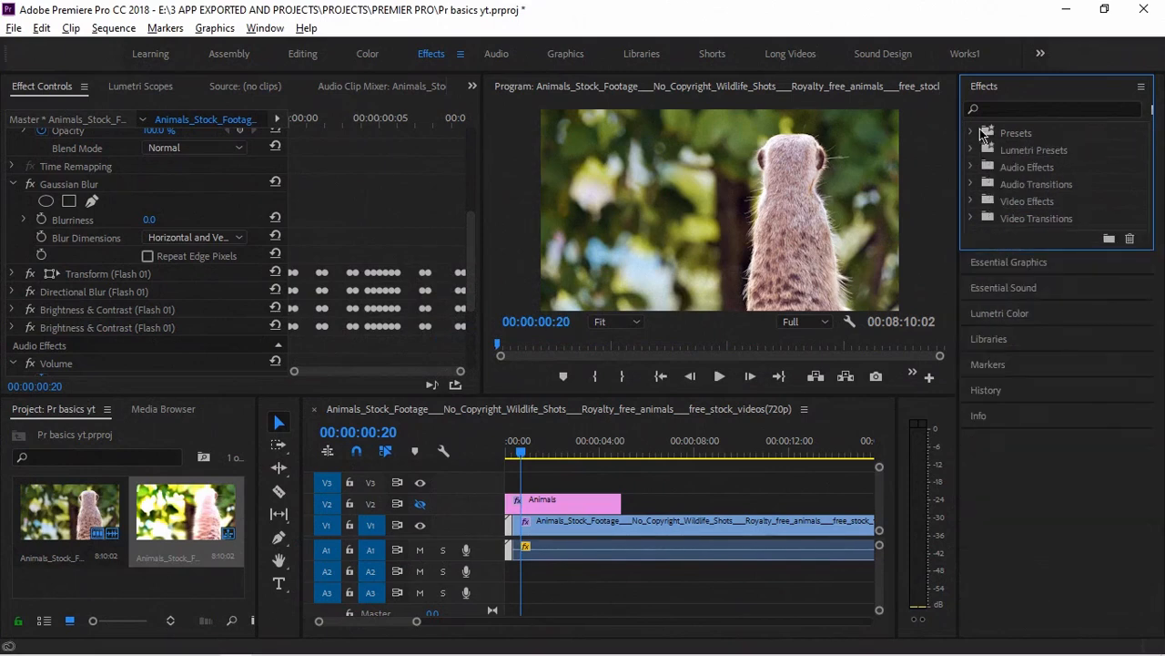
# - Start importing presets and browse to the Transilation folder inside 11 aa PREMIER PRO TRANSILATION on Local Disk (E:)
pyautogui.rightClick(1122, 139)
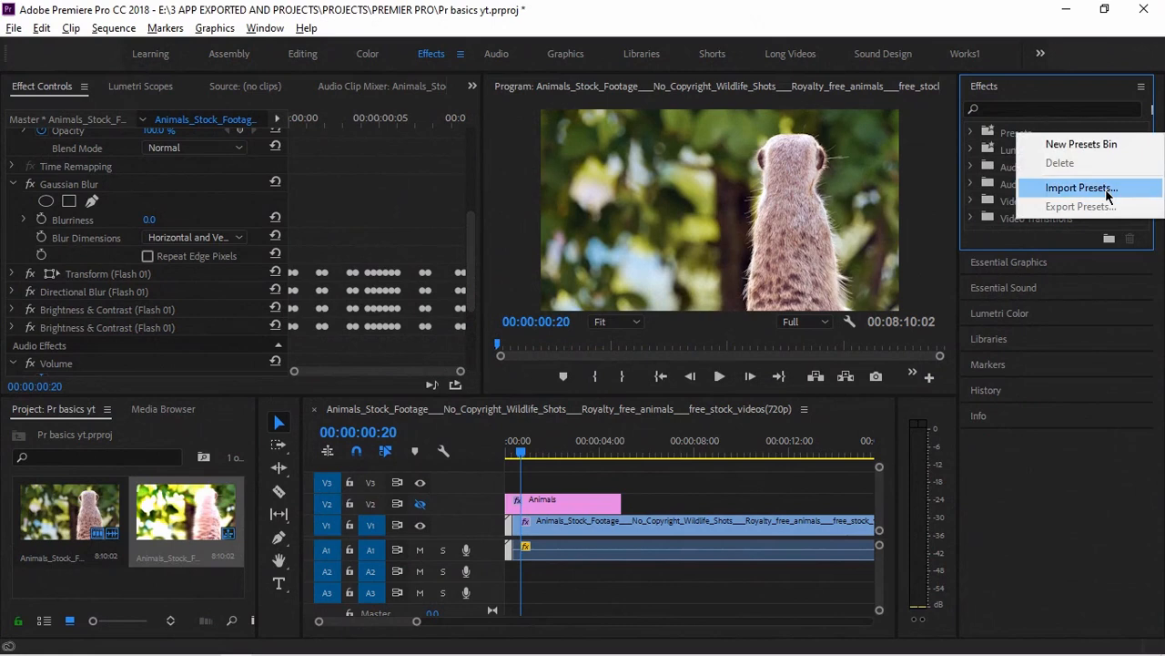
pyautogui.click(1108, 196)
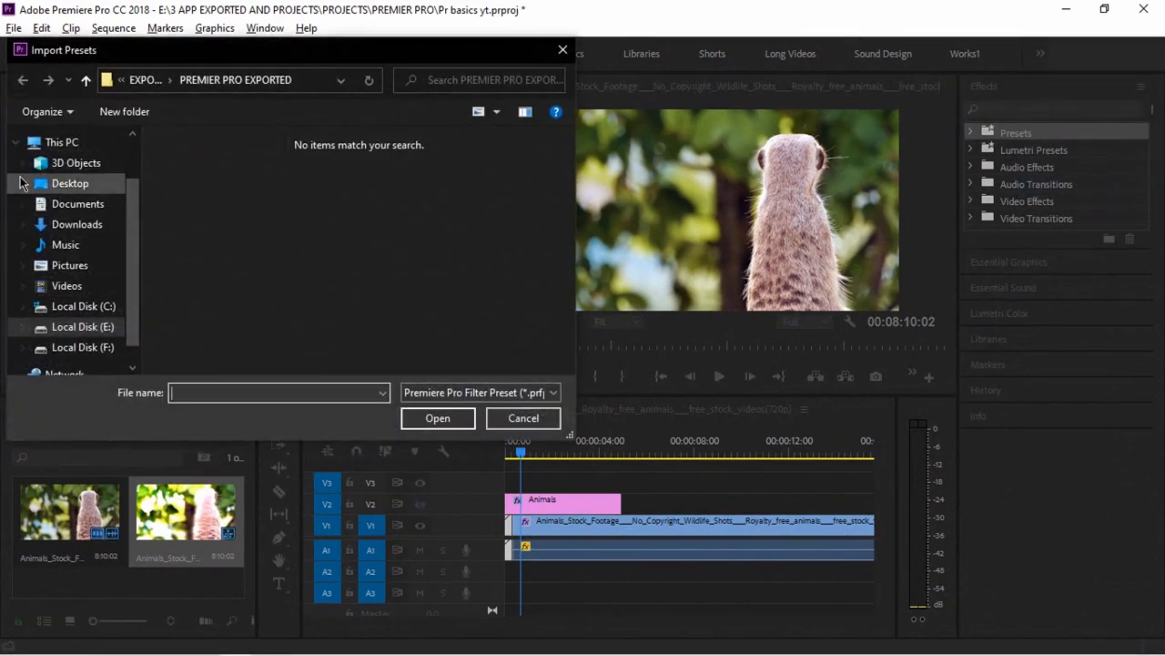
pyautogui.moveTo(114, 57); pyautogui.dragTo(307, 86)
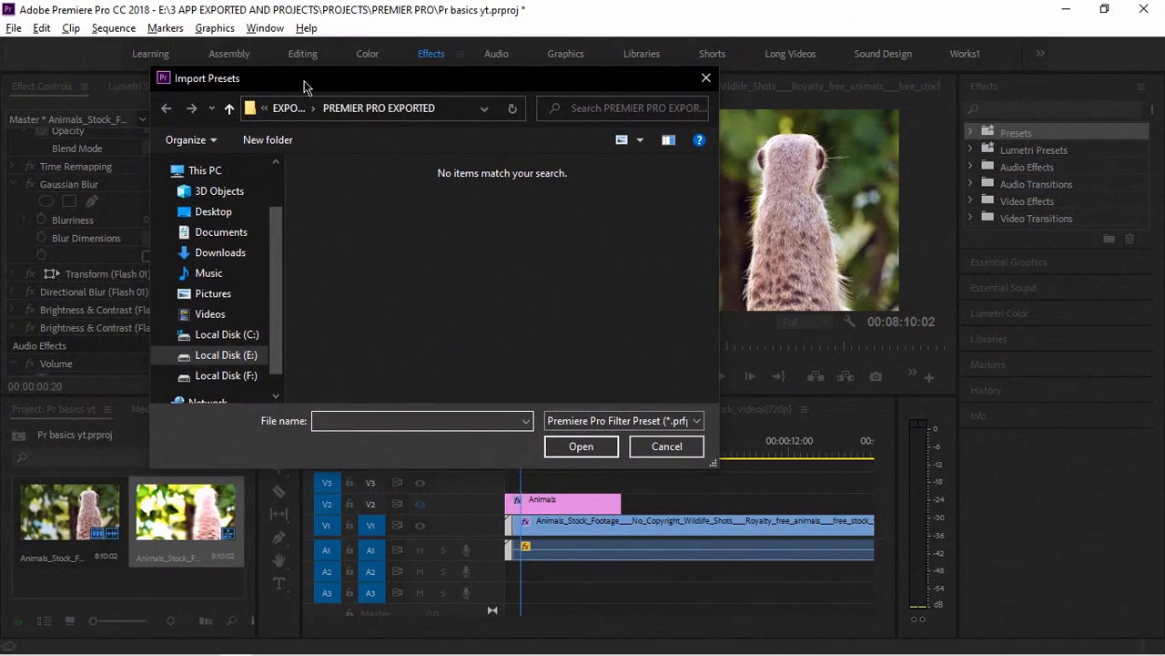
pyautogui.click(220, 355)
pyautogui.scroll(-2, 524, 204)
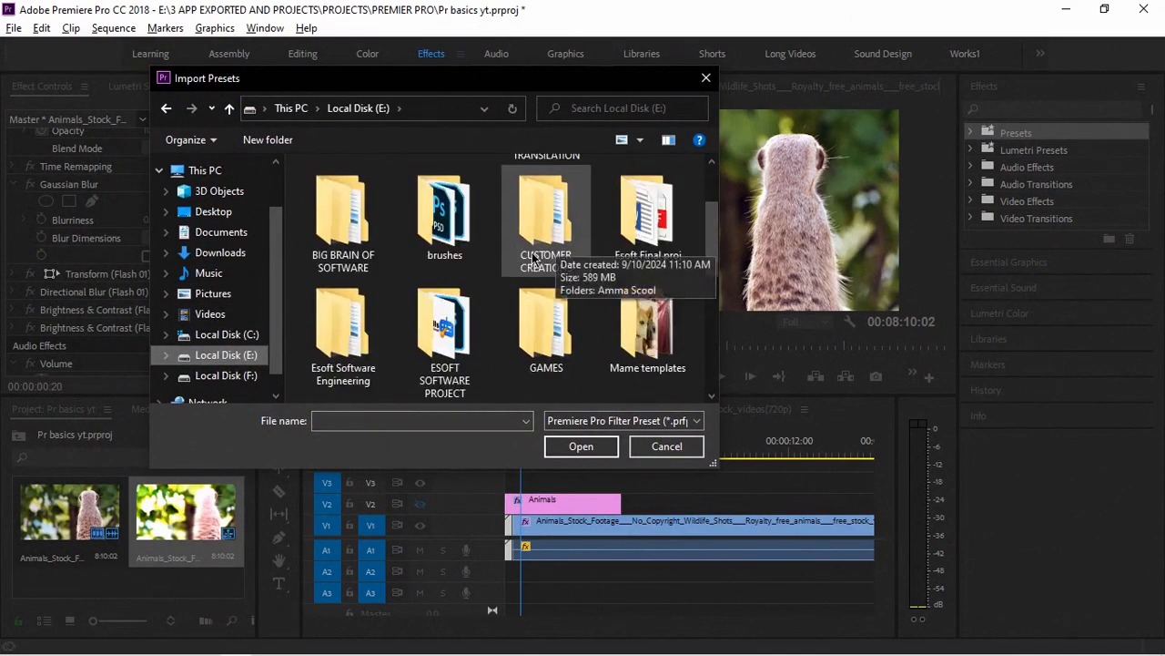
pyautogui.scroll(-3, 354, 291)
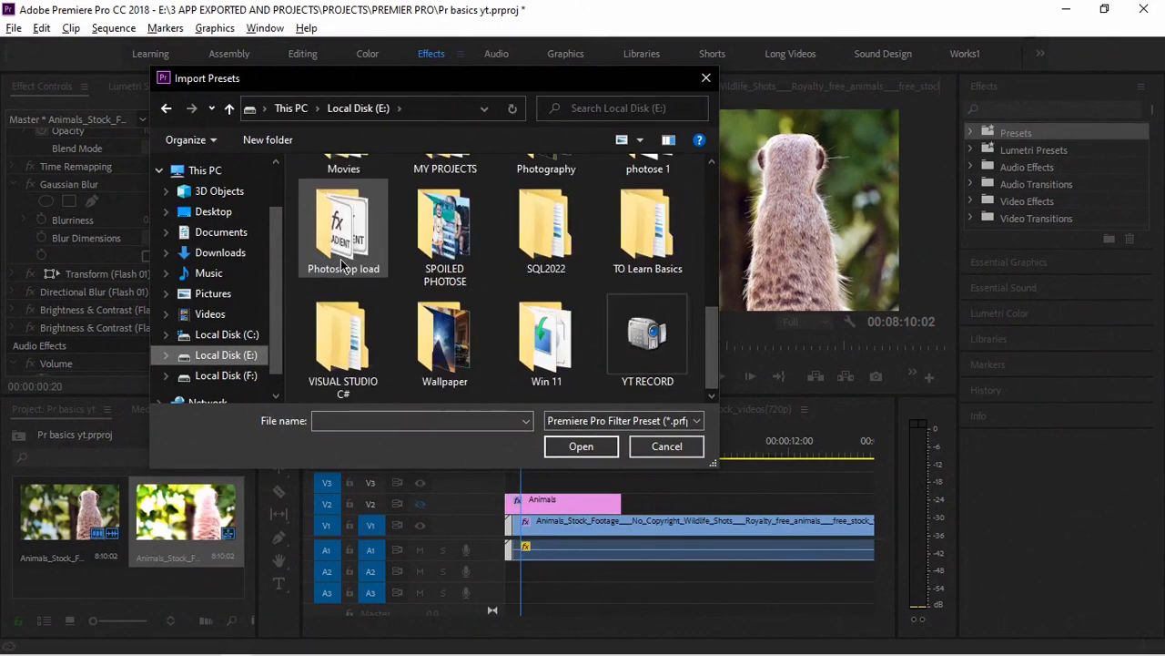
pyautogui.scroll(5, 342, 264)
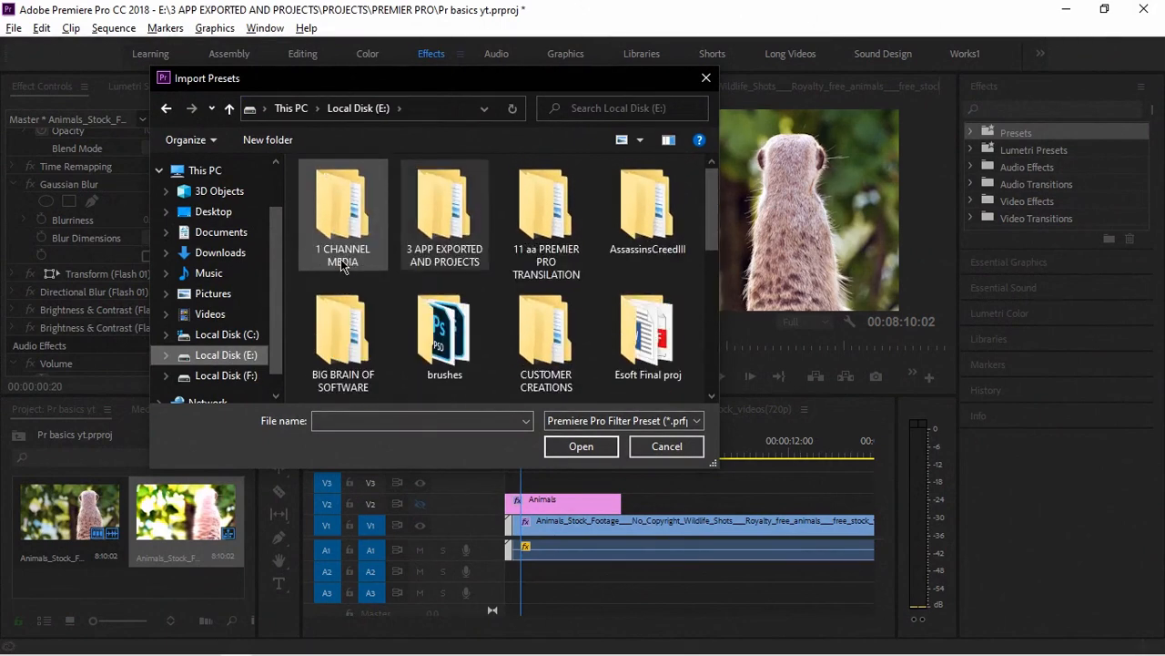
pyautogui.doubleClick(578, 211)
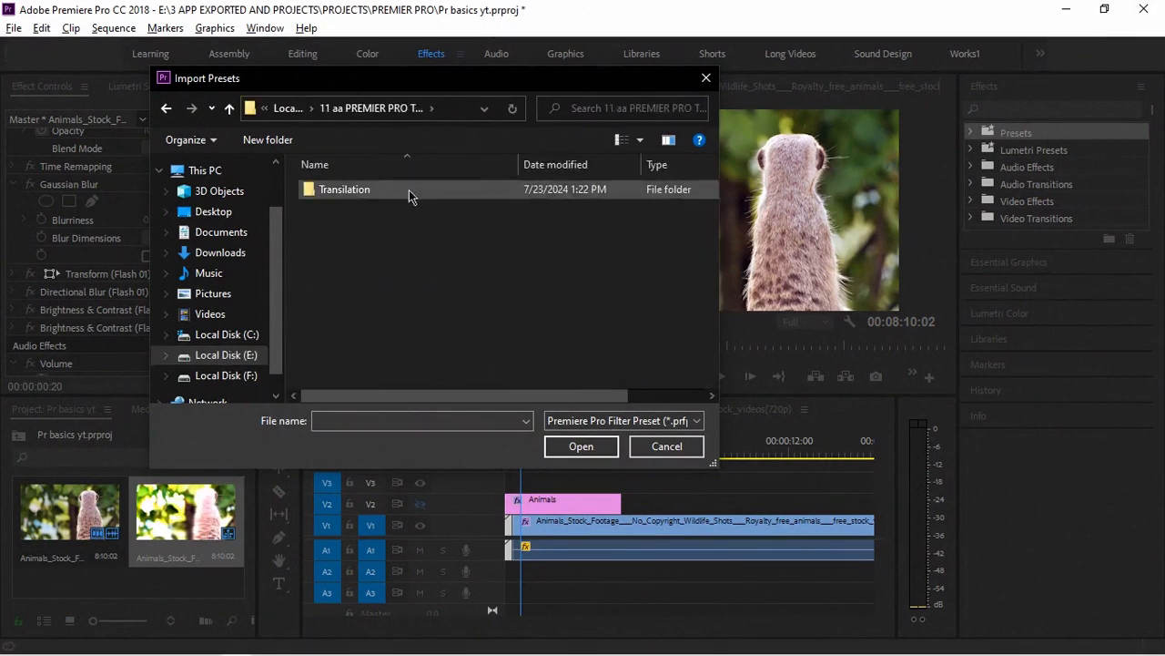
pyautogui.doubleClick(409, 191)
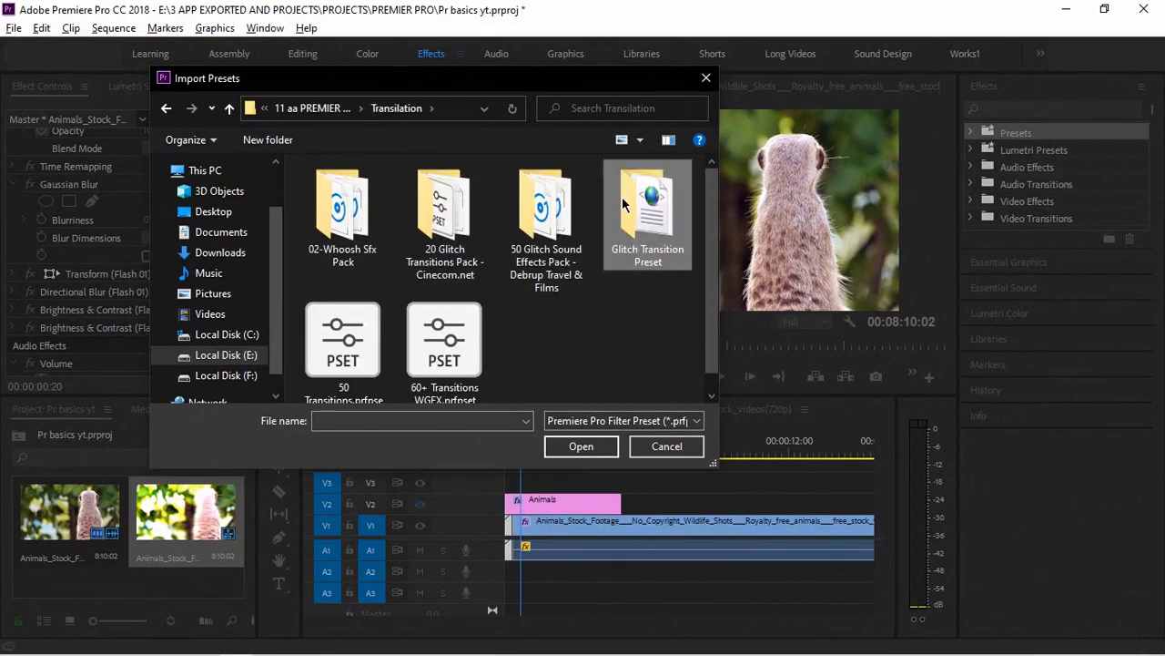
# - Look inside the Glitch Transition Preset, 02-Whoosh Sfx Pack and 20 Glitch Transitions Pack folders for preset files
pyautogui.doubleClick(638, 205)
pyautogui.click(165, 109)
pyautogui.doubleClick(345, 199)
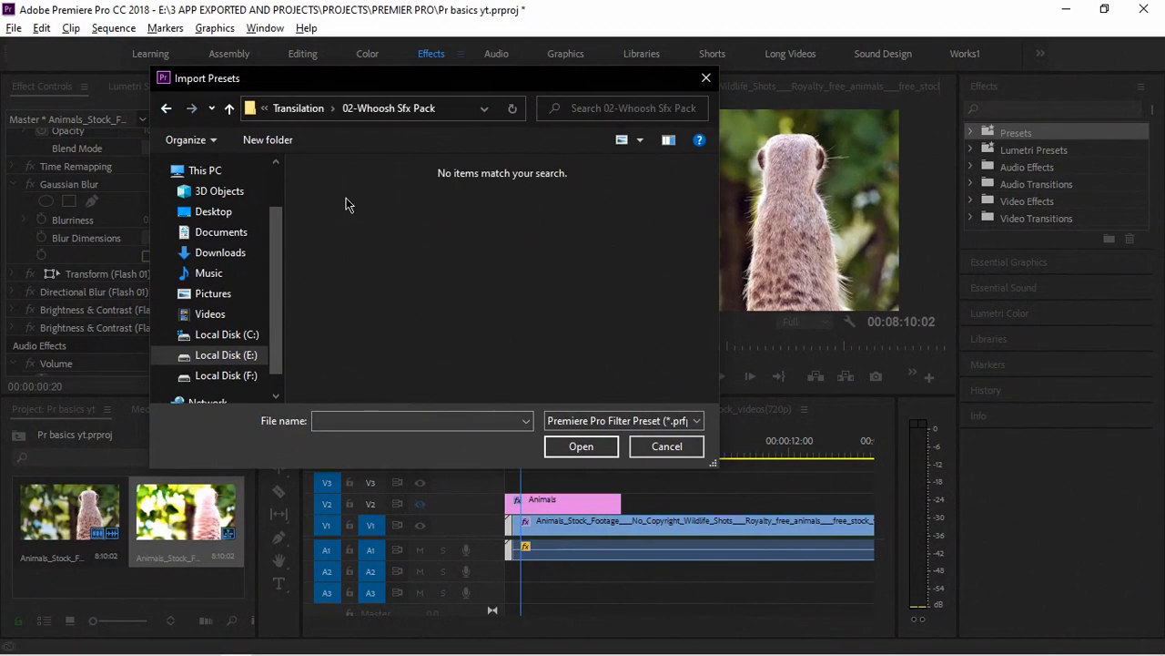
pyautogui.click(166, 108)
pyautogui.doubleClick(428, 229)
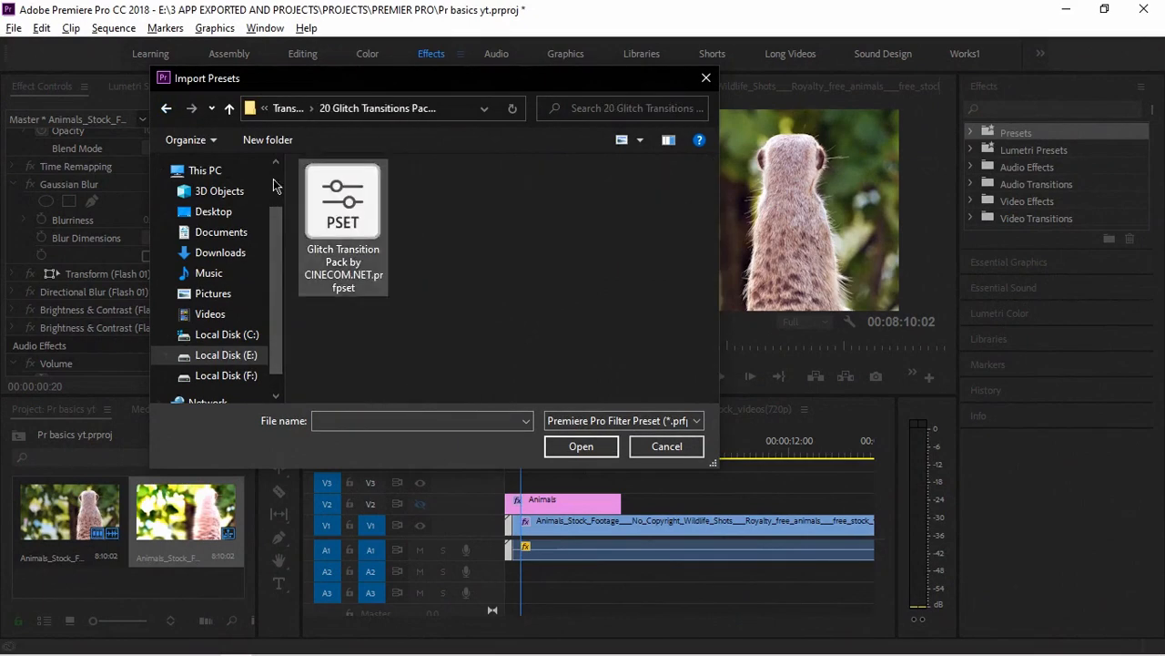
# - Import the preset file 60+ Transitions WGFX.prfpset from the Transilation folder
pyautogui.click(165, 108)
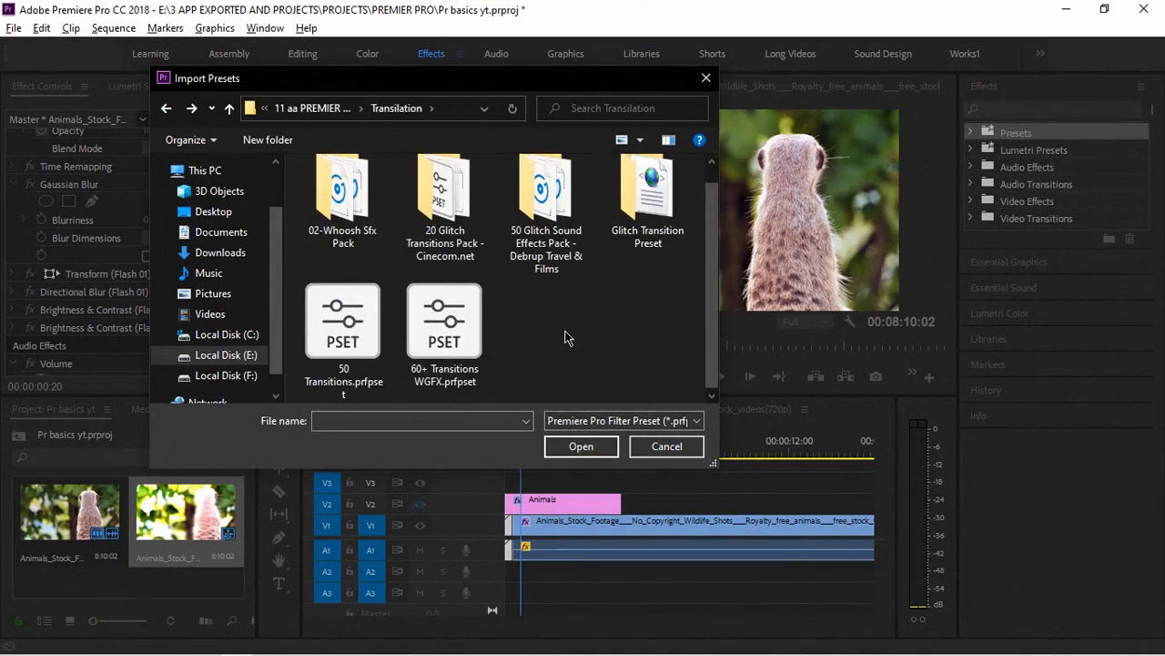
pyautogui.click(483, 334)
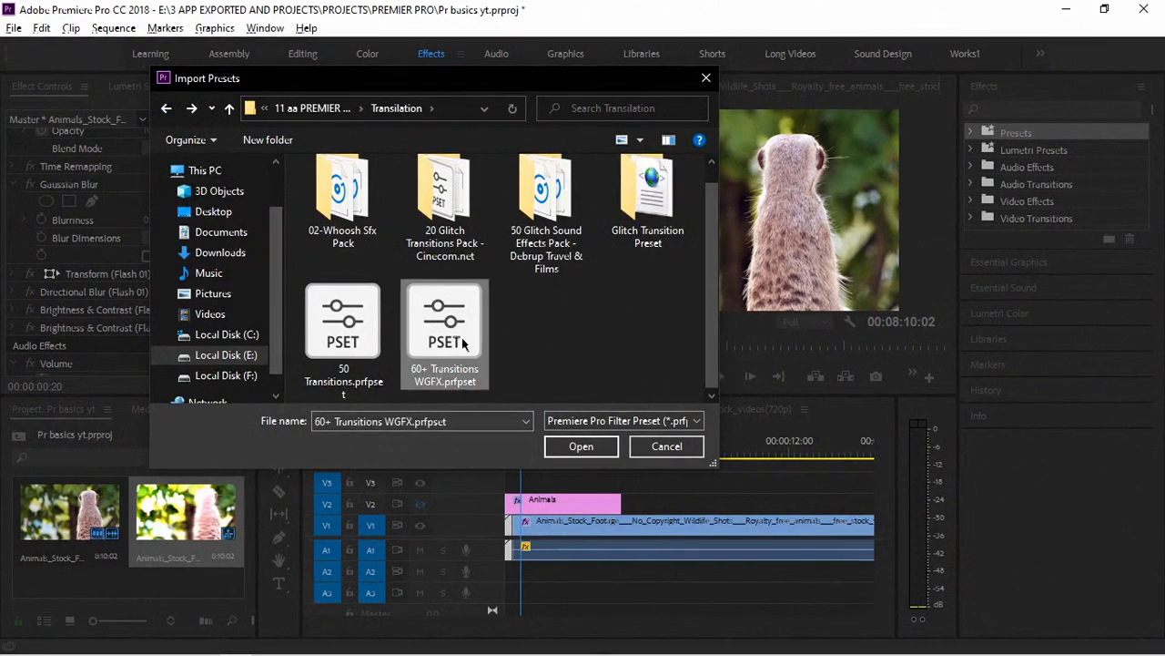
pyautogui.click(578, 446)
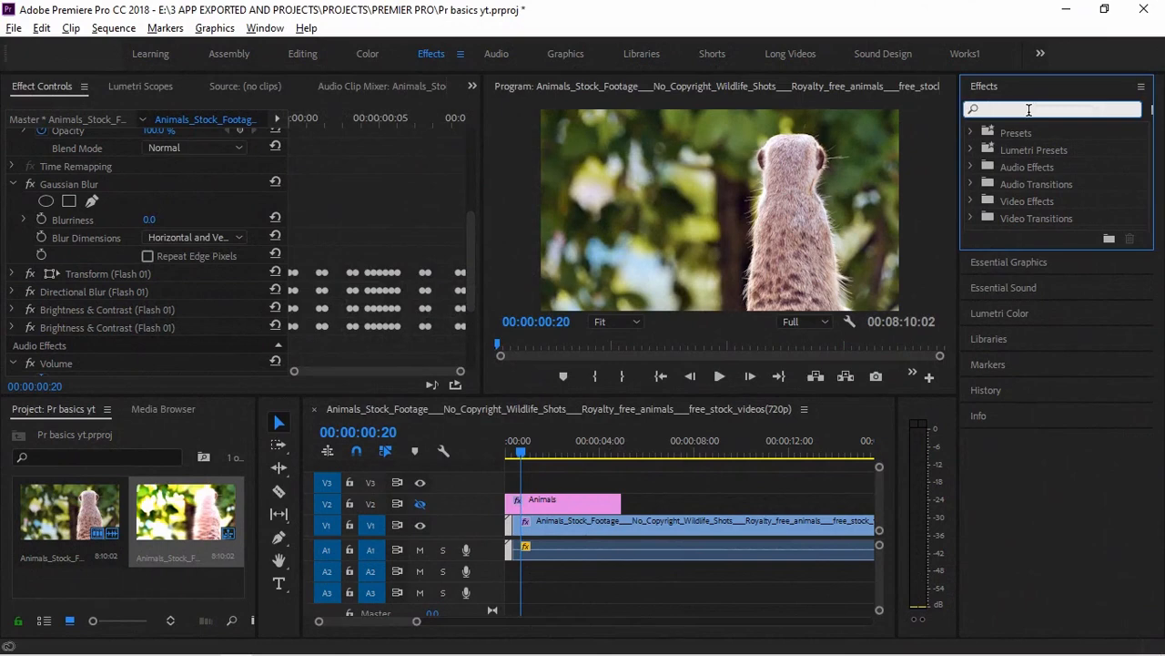
# - Search the effects for "wgfx", look through the imported transition presets, and clear the search
pyautogui.write('wg')
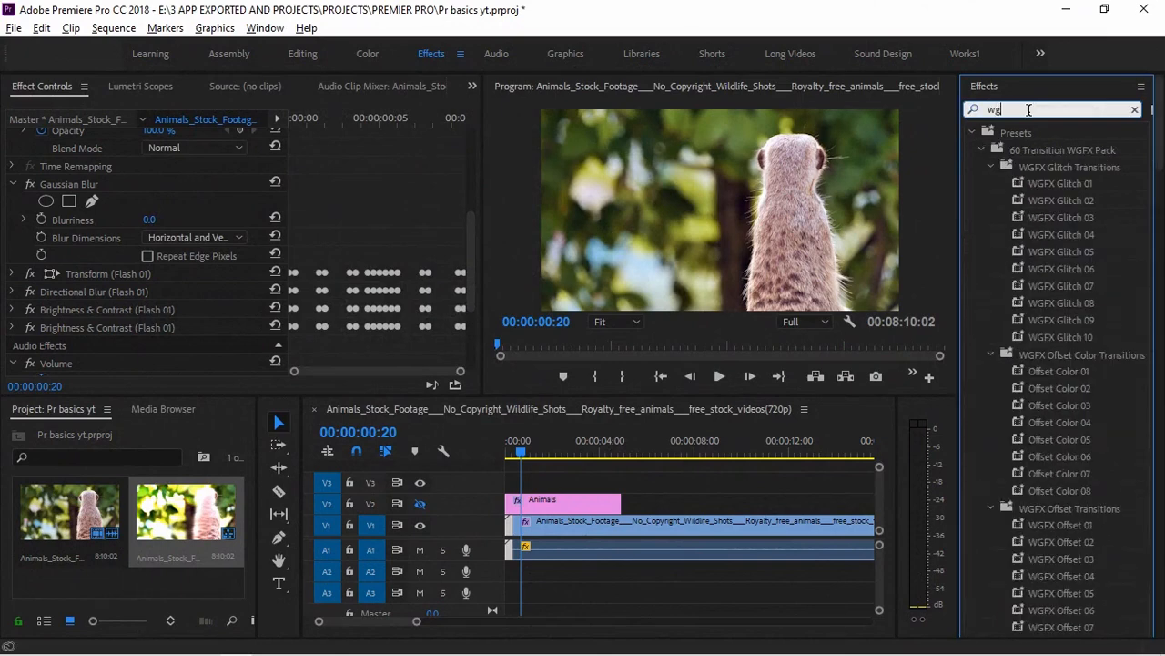
pyautogui.write('fx')
pyautogui.scroll(-15, 1065, 364)
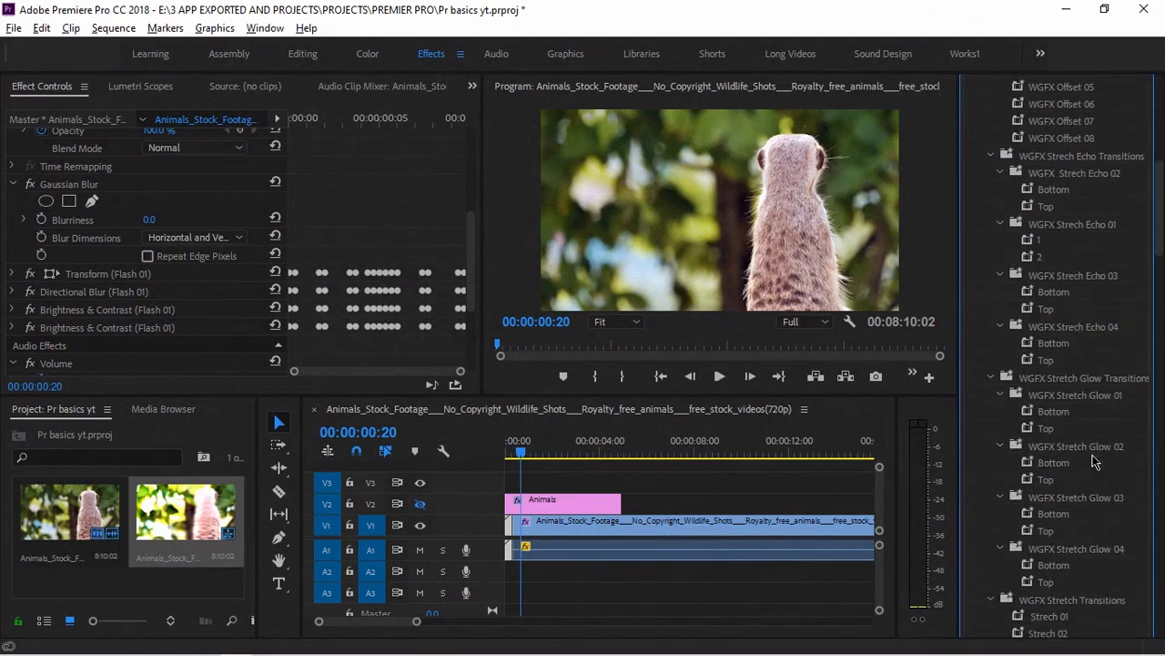
pyautogui.scroll(15, 1073, 535)
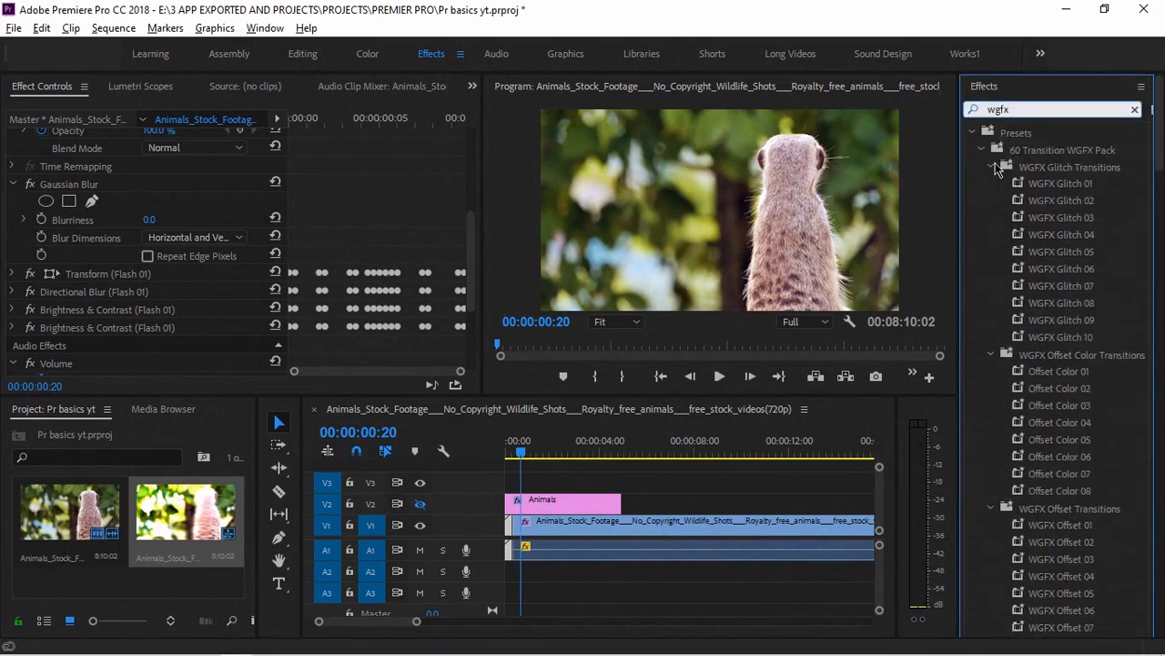
pyautogui.click(1135, 109)
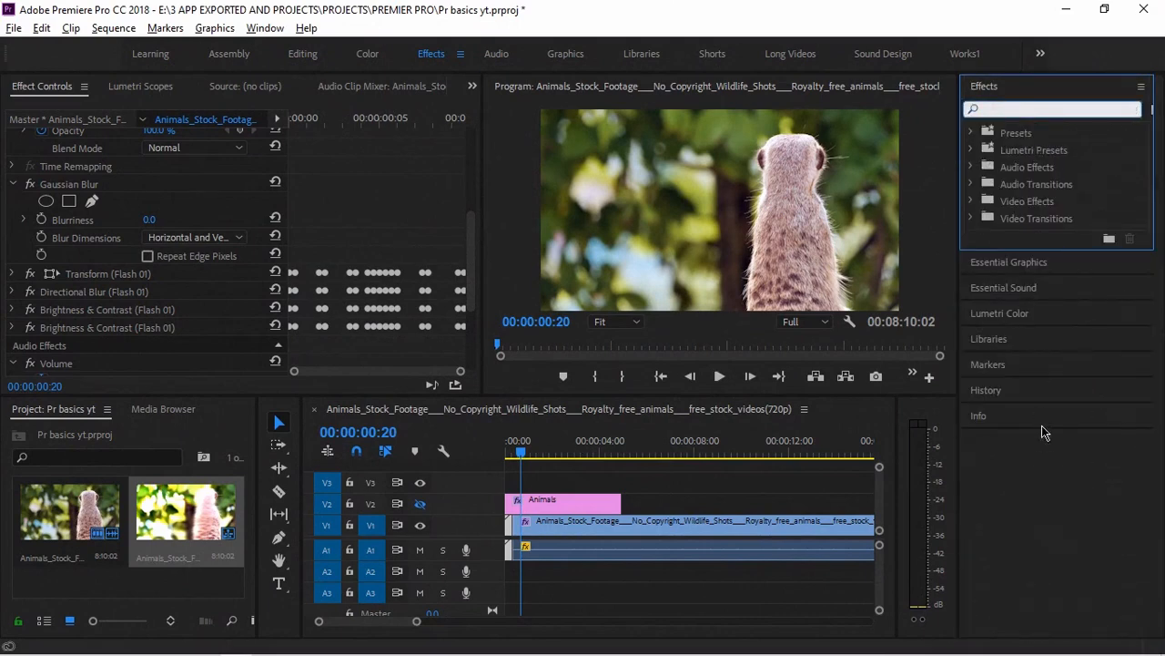